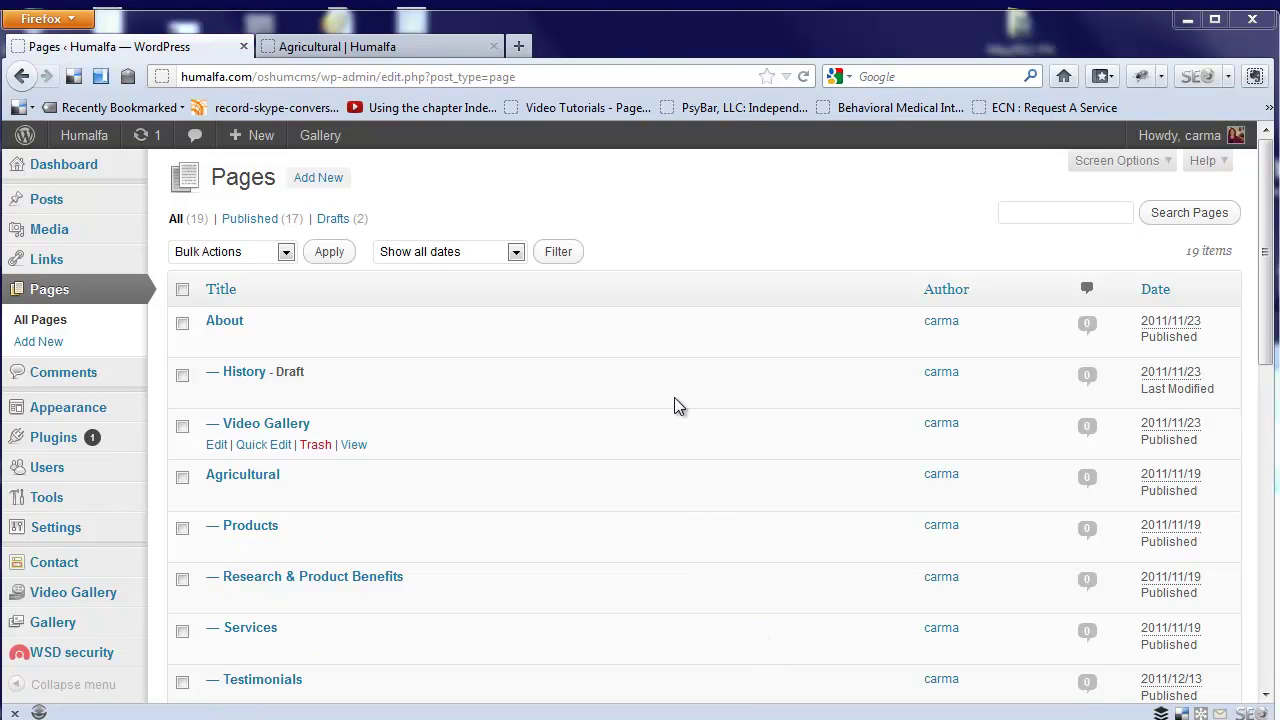
- View the live Agricultural page of the Humalfa site from its header down to its footer
{"action": "left_click", "coordinate": [409, 49]}
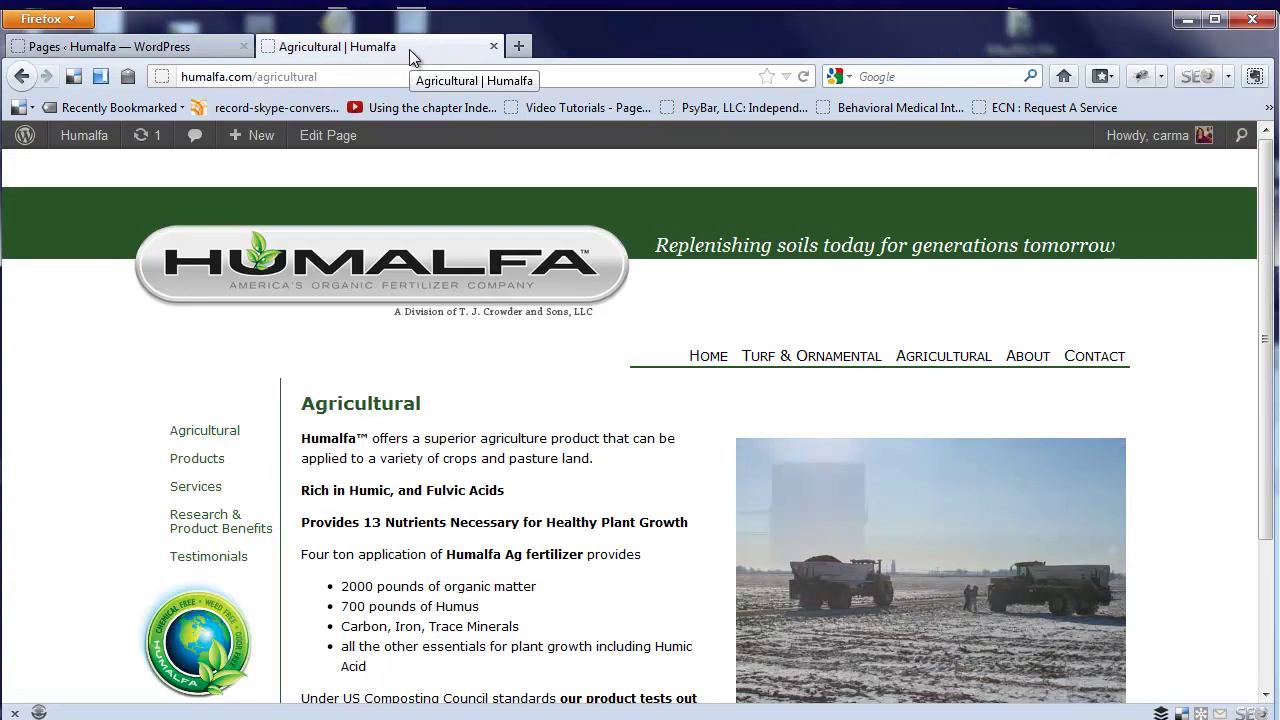
{"action": "left_click_drag", "start_coordinate": [1270, 293], "coordinate": [1243, 255]}
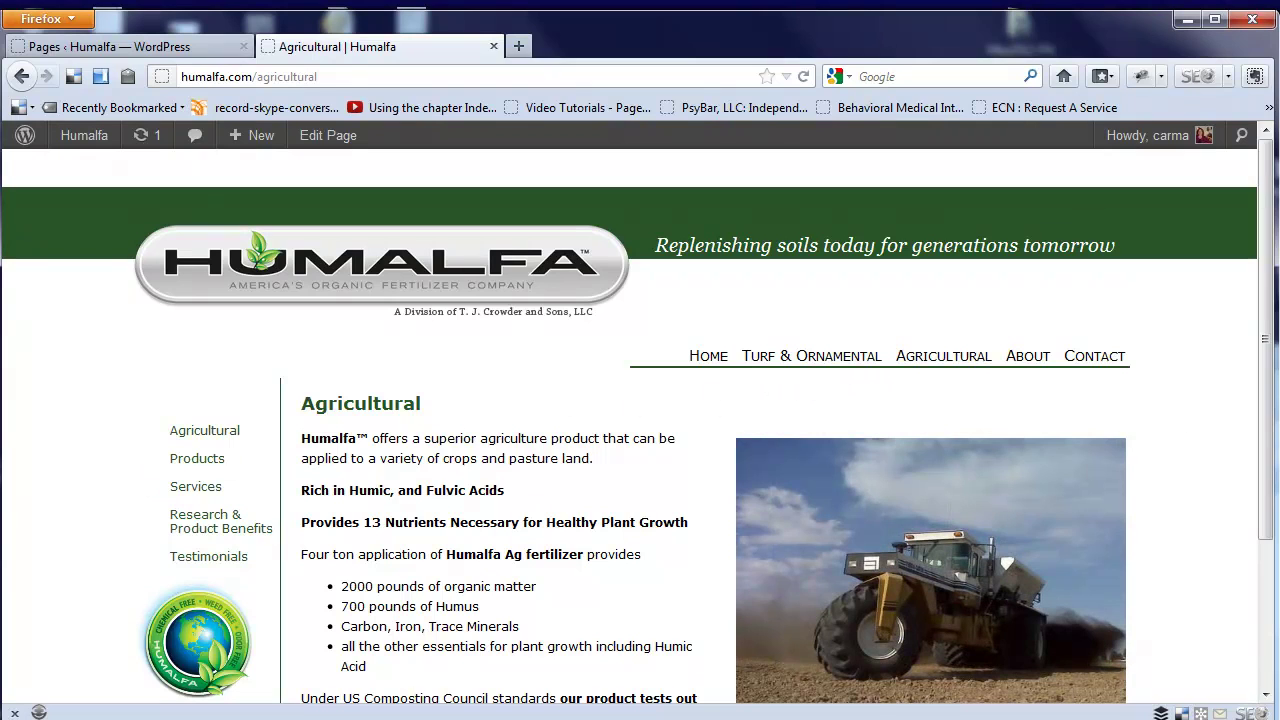
{"action": "left_click_drag", "start_coordinate": [1266, 378], "coordinate": [1273, 550]}
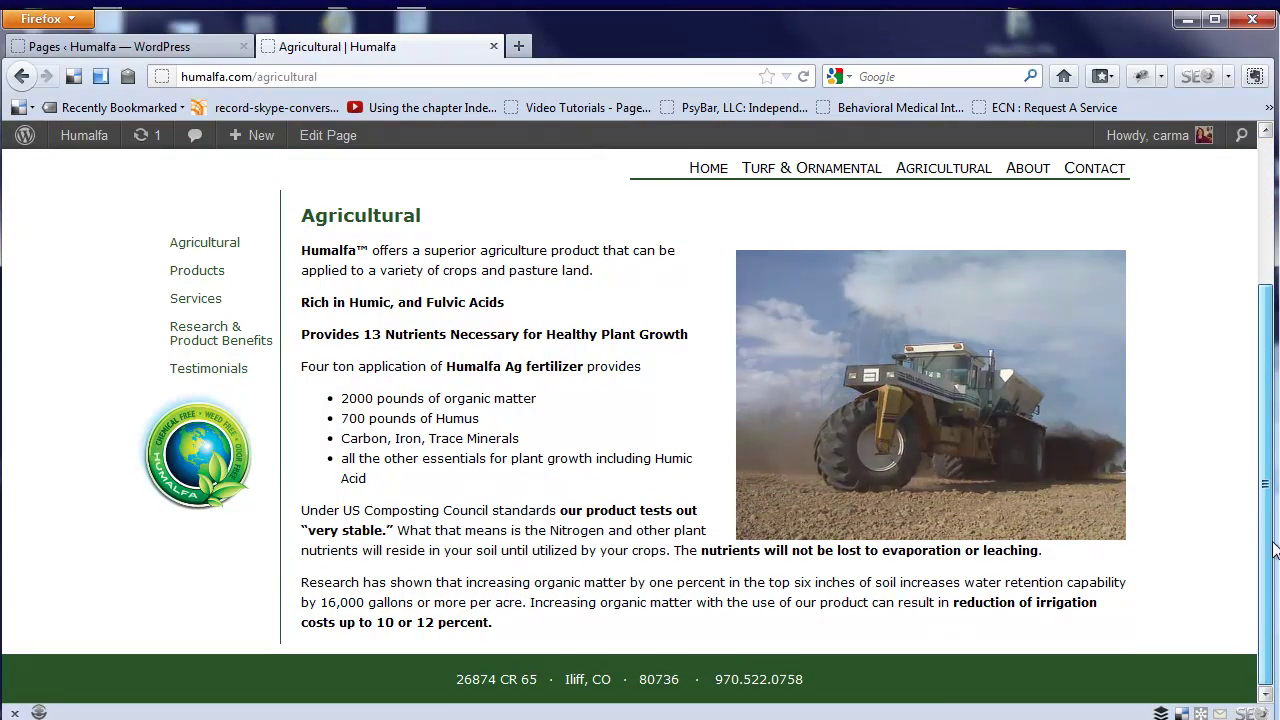
{"action": "scroll", "coordinate": [1273, 550], "scroll_direction": "up", "scroll_amount": 2}
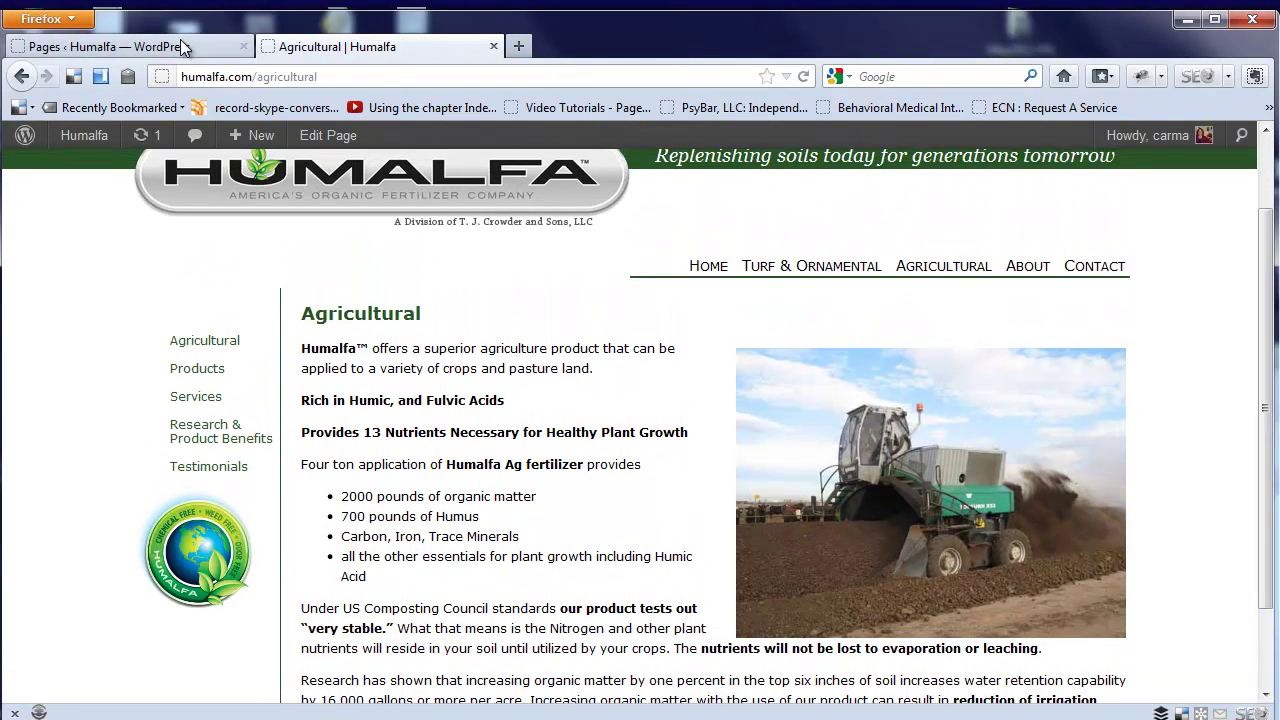
- Open the Research & Product Benefits page under Agricultural for editing from the WordPress pages list and look through its content
{"action": "left_click", "coordinate": [183, 50]}
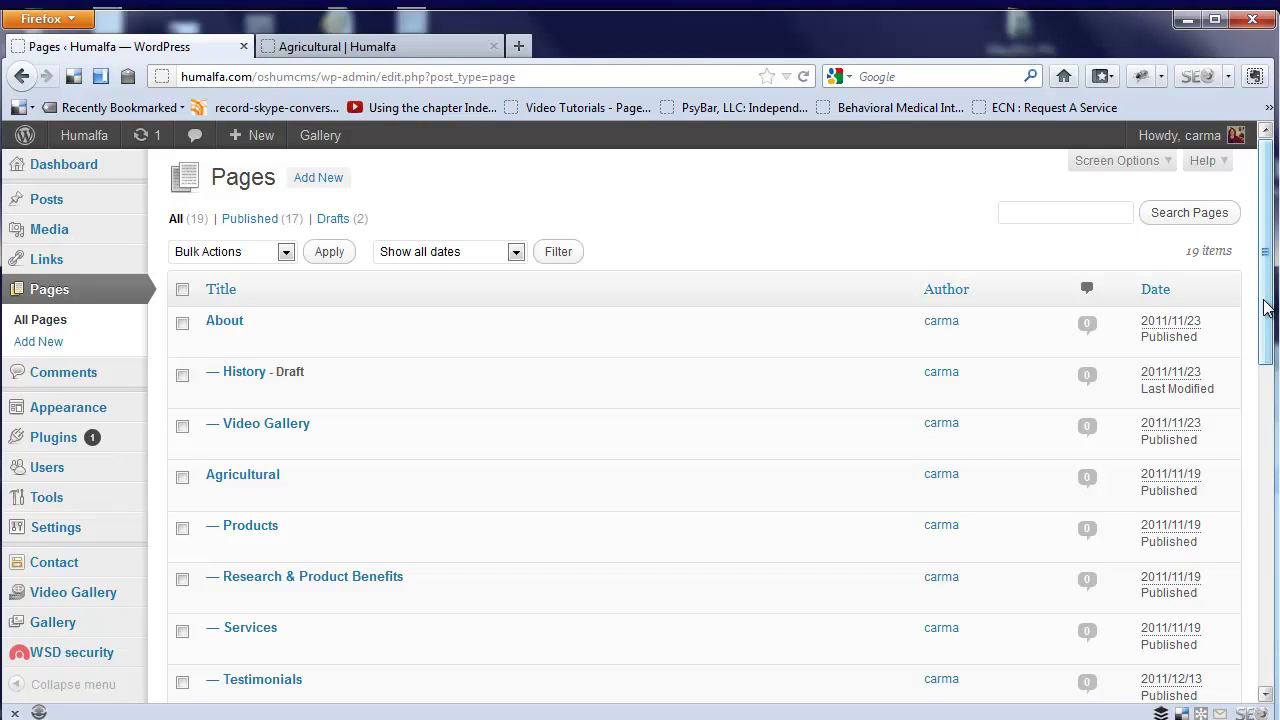
{"action": "mouse_move", "coordinate": [1267, 308]}
{"action": "left_mouse_down"}
{"action": "mouse_move", "coordinate": [1267, 442]}
{"action": "mouse_move", "coordinate": [1267, 313]}
{"action": "left_mouse_up"}
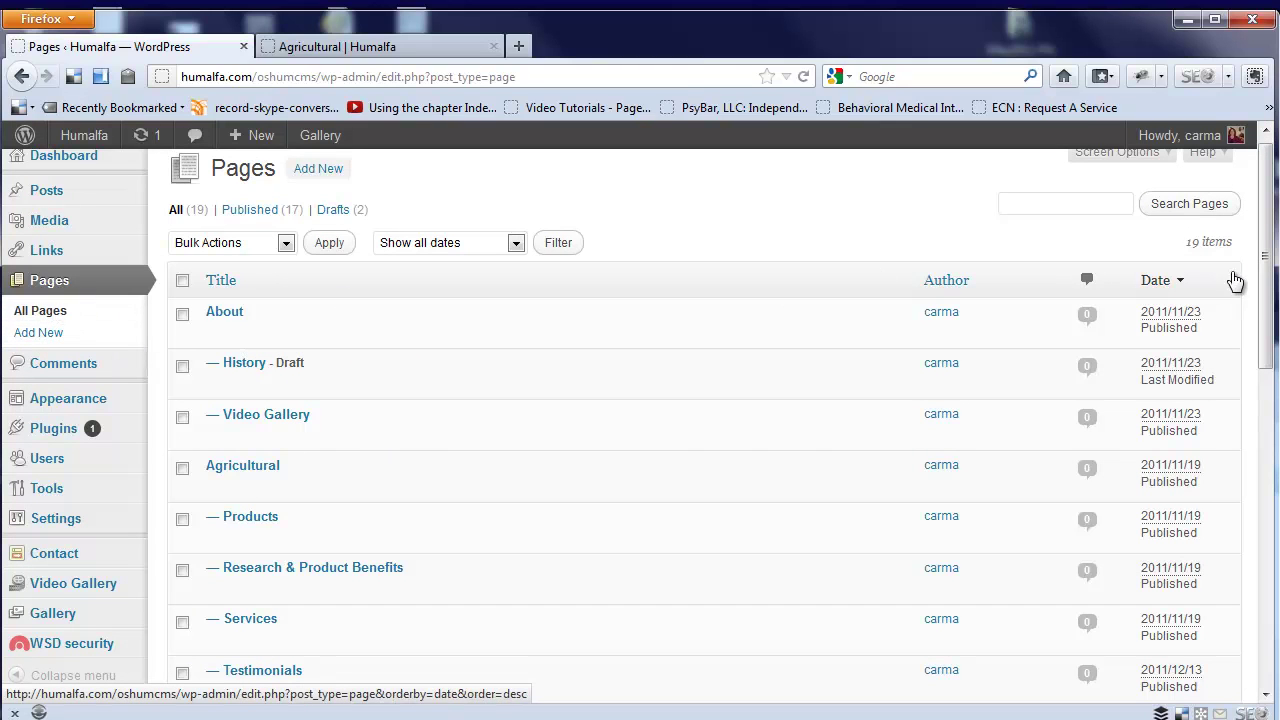
{"action": "left_click_drag", "start_coordinate": [1265, 256], "coordinate": [1274, 388]}
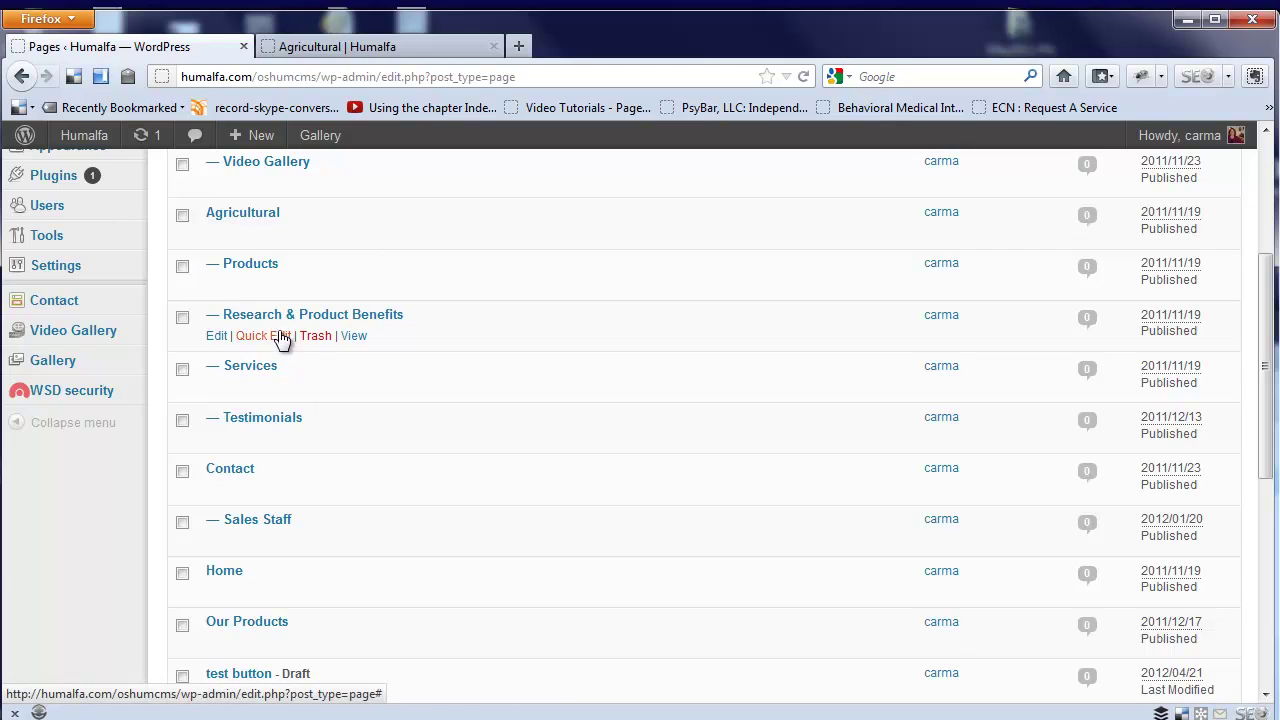
{"action": "left_click", "coordinate": [219, 338]}
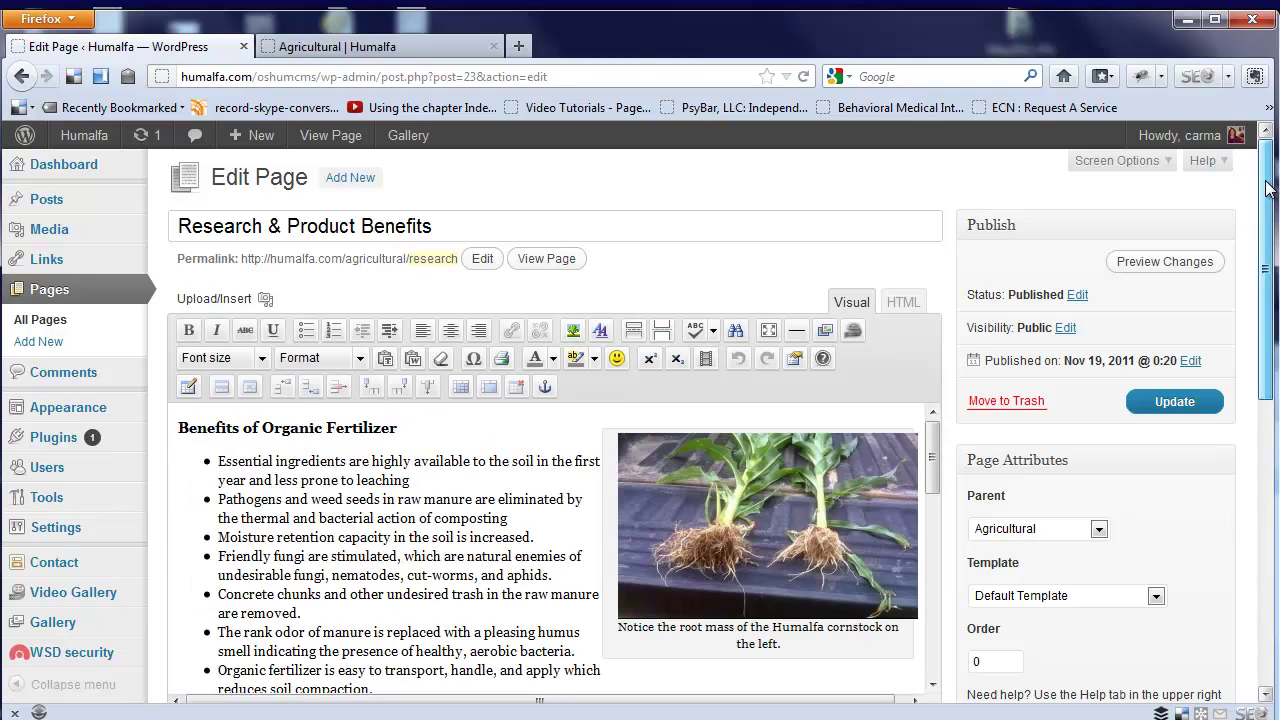
{"action": "left_click_drag", "start_coordinate": [1267, 188], "coordinate": [1267, 201]}
{"action": "left_click_drag", "start_coordinate": [930, 426], "coordinate": [930, 478]}
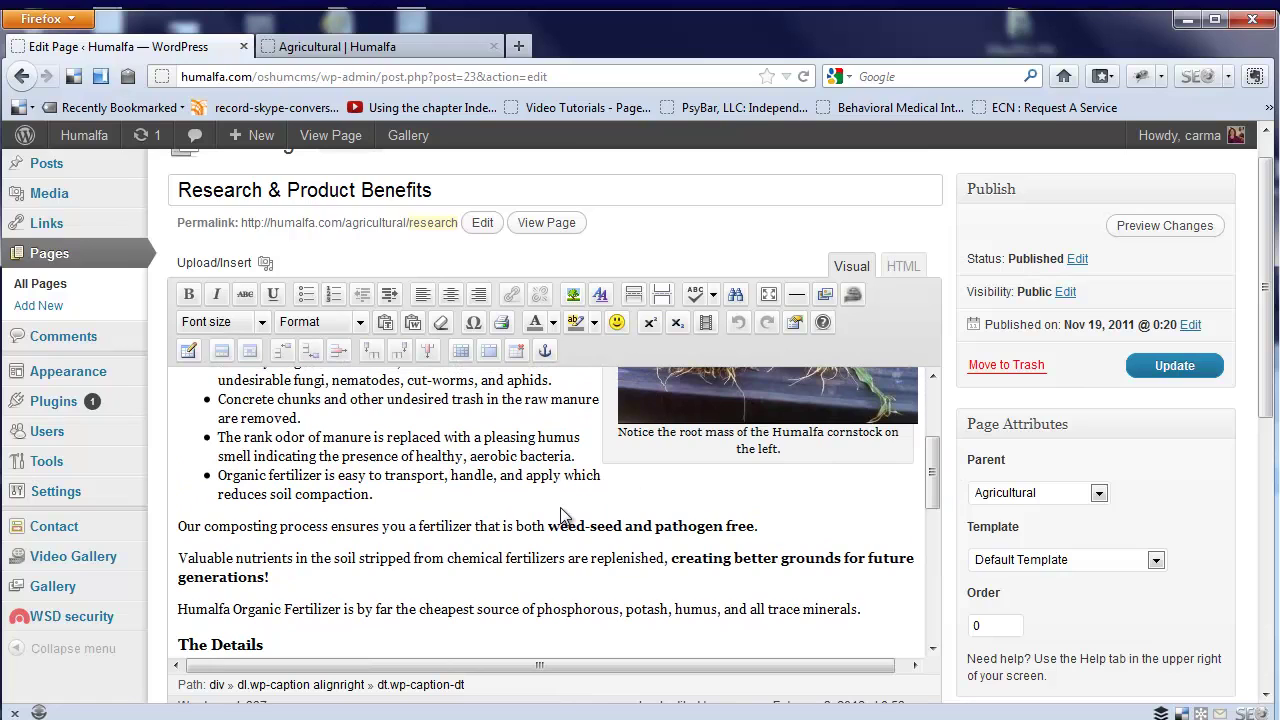
- View the live Research & Product Benefits page on the website and look through its full content
{"action": "left_click", "coordinate": [436, 42]}
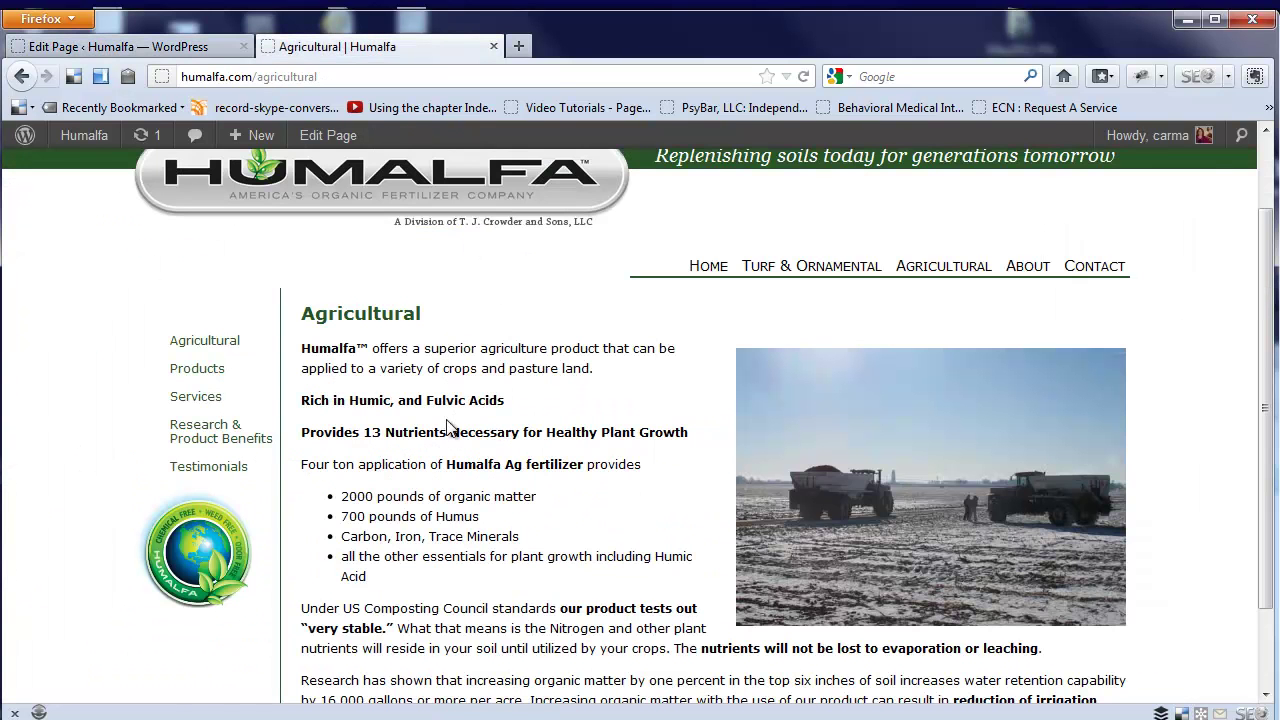
{"action": "left_click_drag", "start_coordinate": [1270, 306], "coordinate": [1270, 270]}
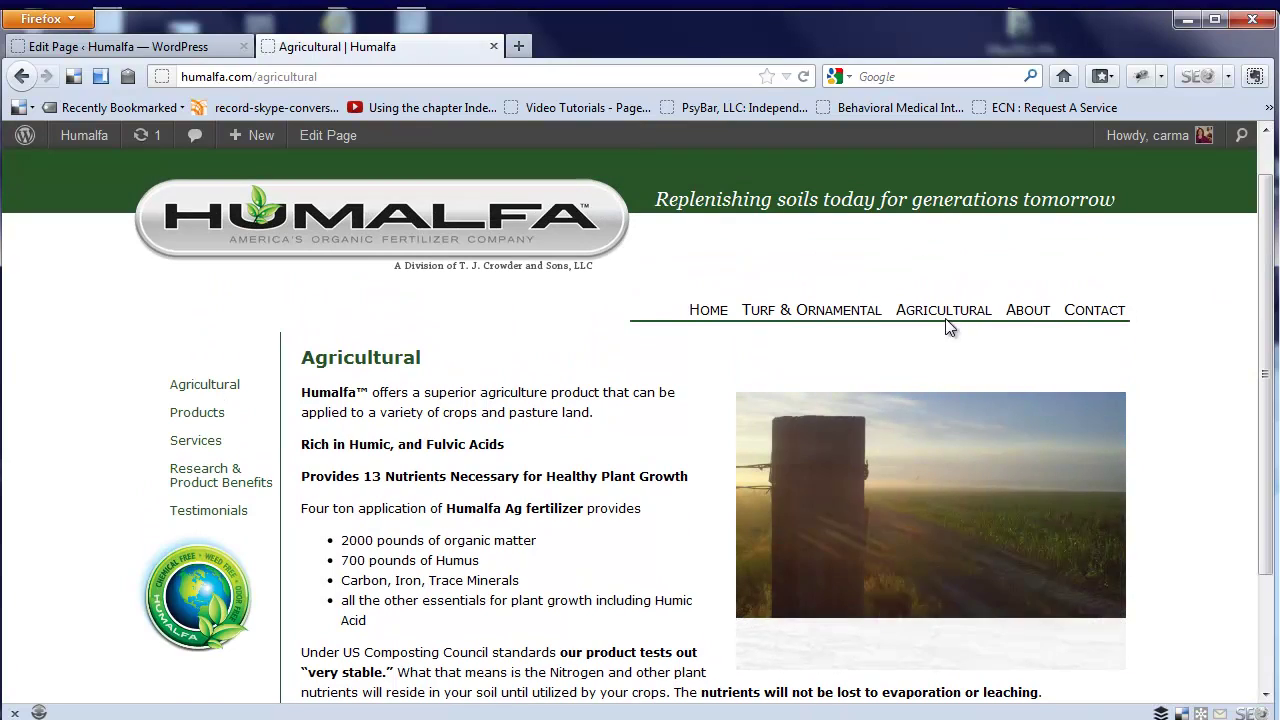
{"action": "left_click", "coordinate": [253, 478]}
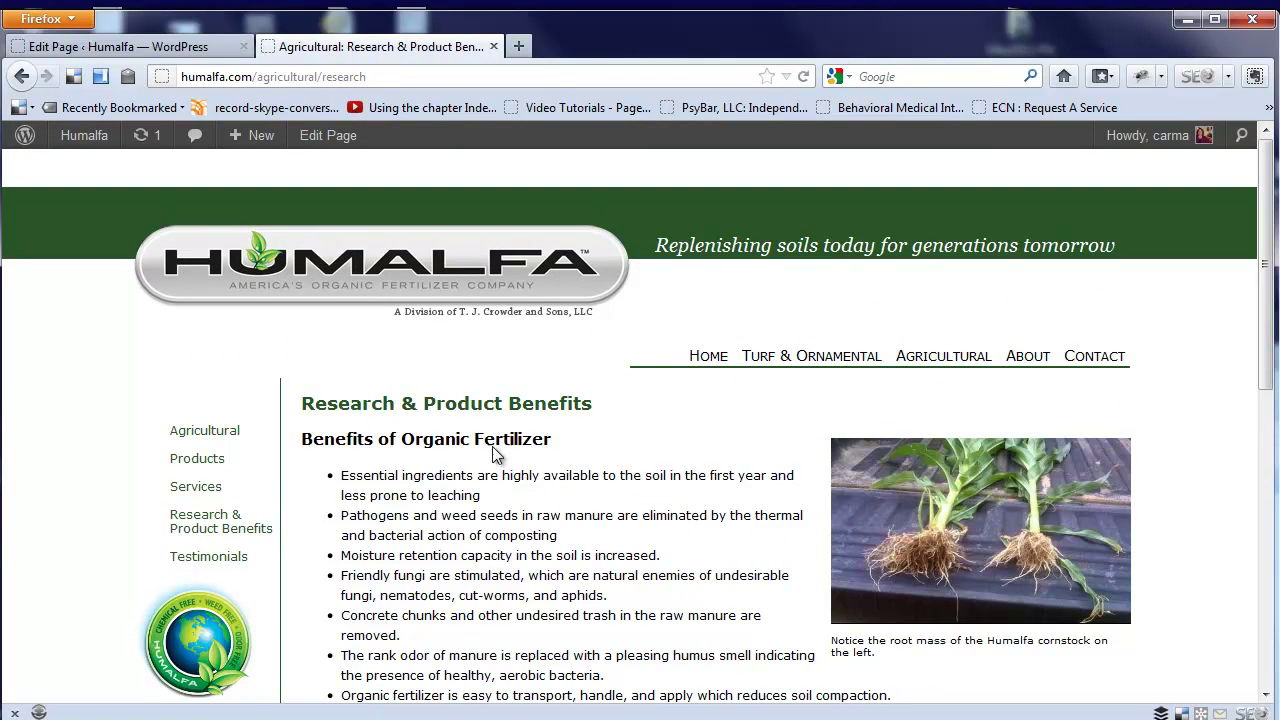
{"action": "left_click_drag", "start_coordinate": [1269, 320], "coordinate": [1270, 535]}
{"action": "scroll", "coordinate": [352, 455], "scroll_direction": "up", "scroll_amount": 8}
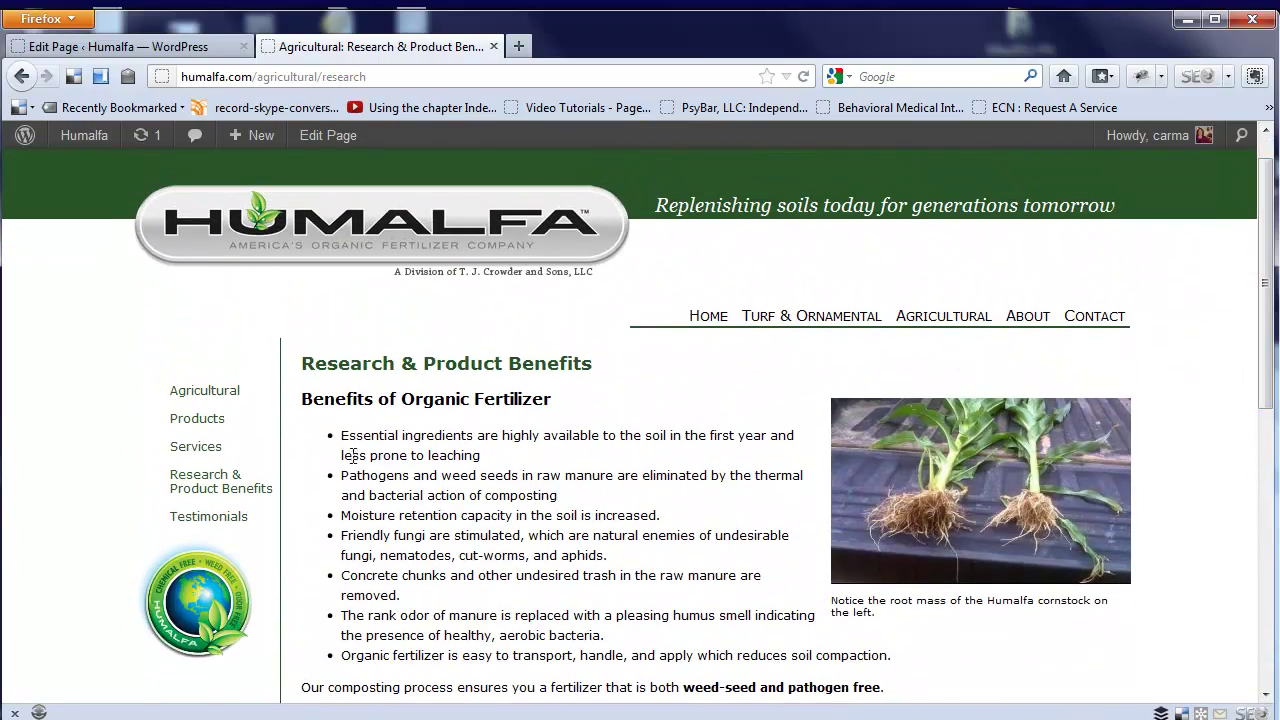
{"action": "left_click", "coordinate": [157, 50]}
{"action": "left_click_drag", "start_coordinate": [927, 497], "coordinate": [945, 392]}
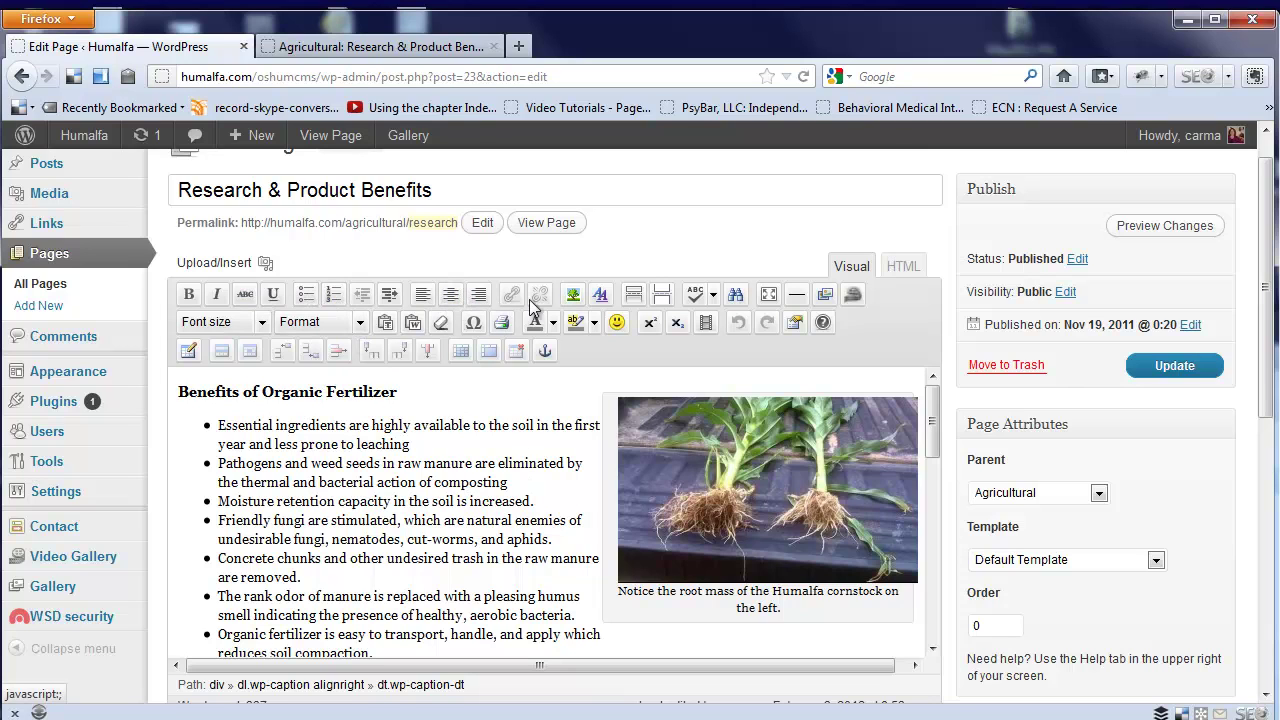
{"action": "scroll", "coordinate": [485, 520], "scroll_direction": "down", "scroll_amount": 2}
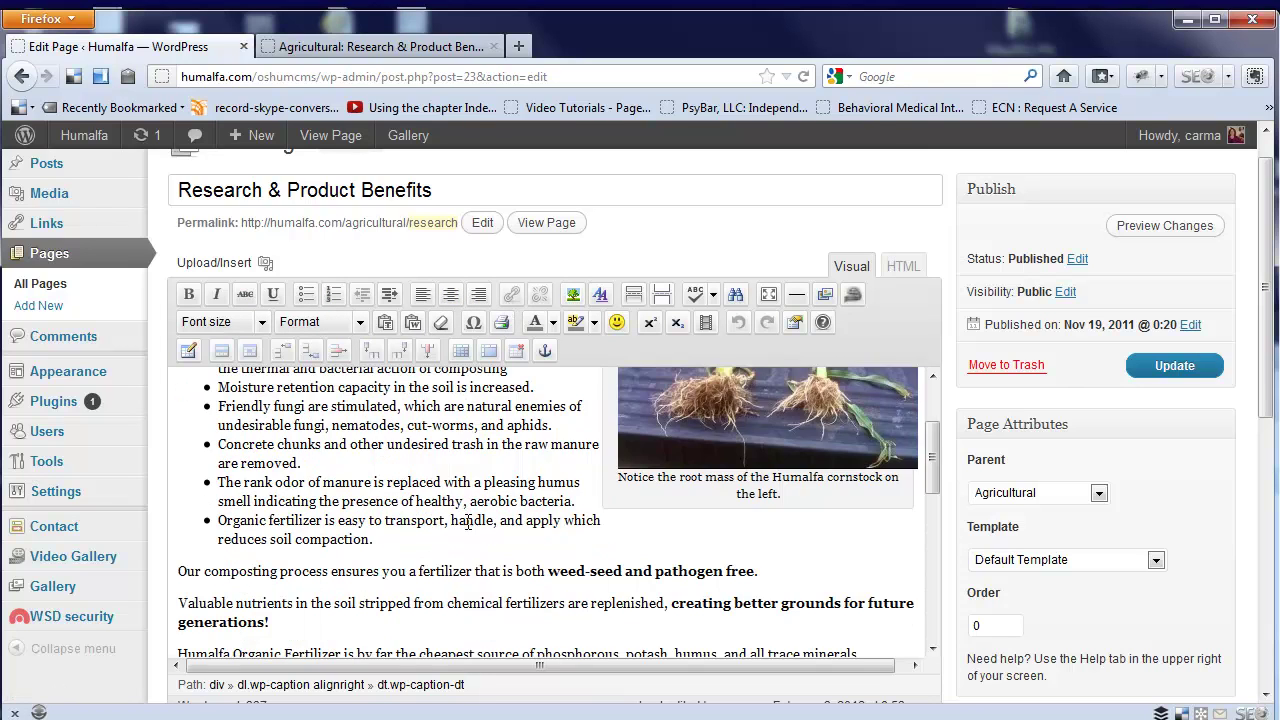
{"action": "scroll", "coordinate": [477, 547], "scroll_direction": "up", "scroll_amount": 1}
{"action": "left_click_drag", "start_coordinate": [470, 571], "coordinate": [437, 580]}
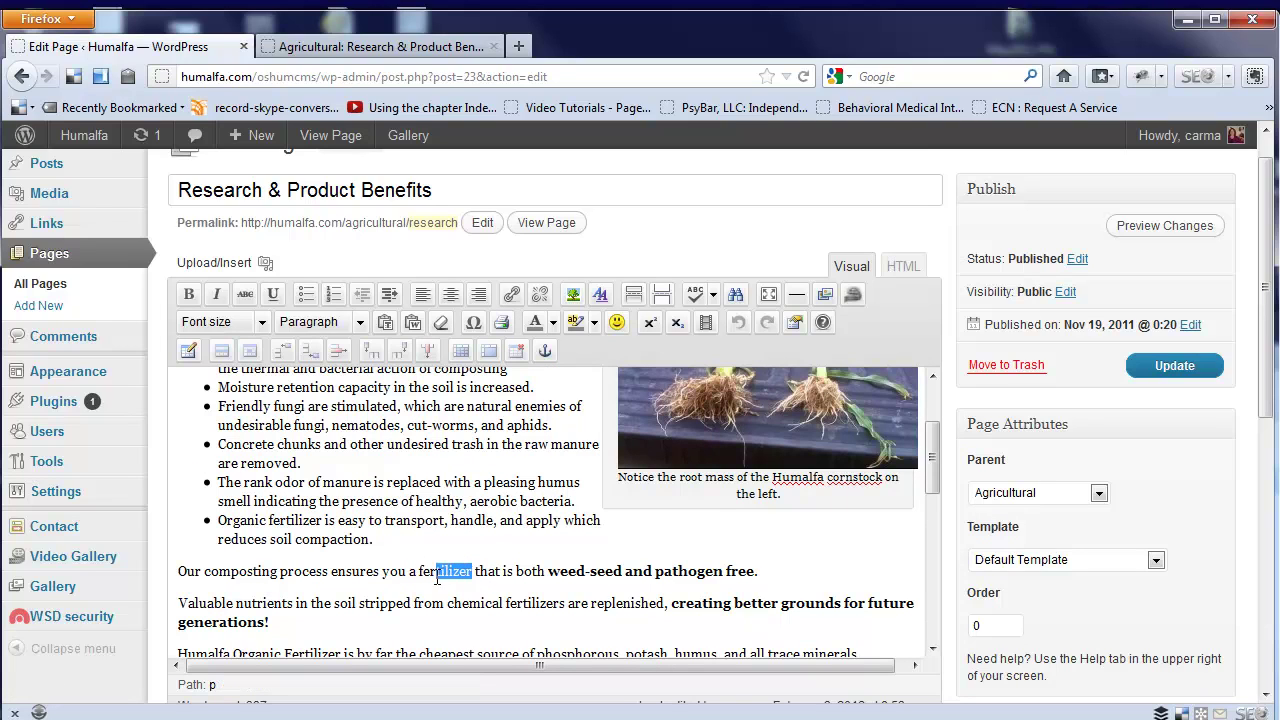
{"action": "left_click", "coordinate": [511, 293]}
{"action": "type", "text": "h"}
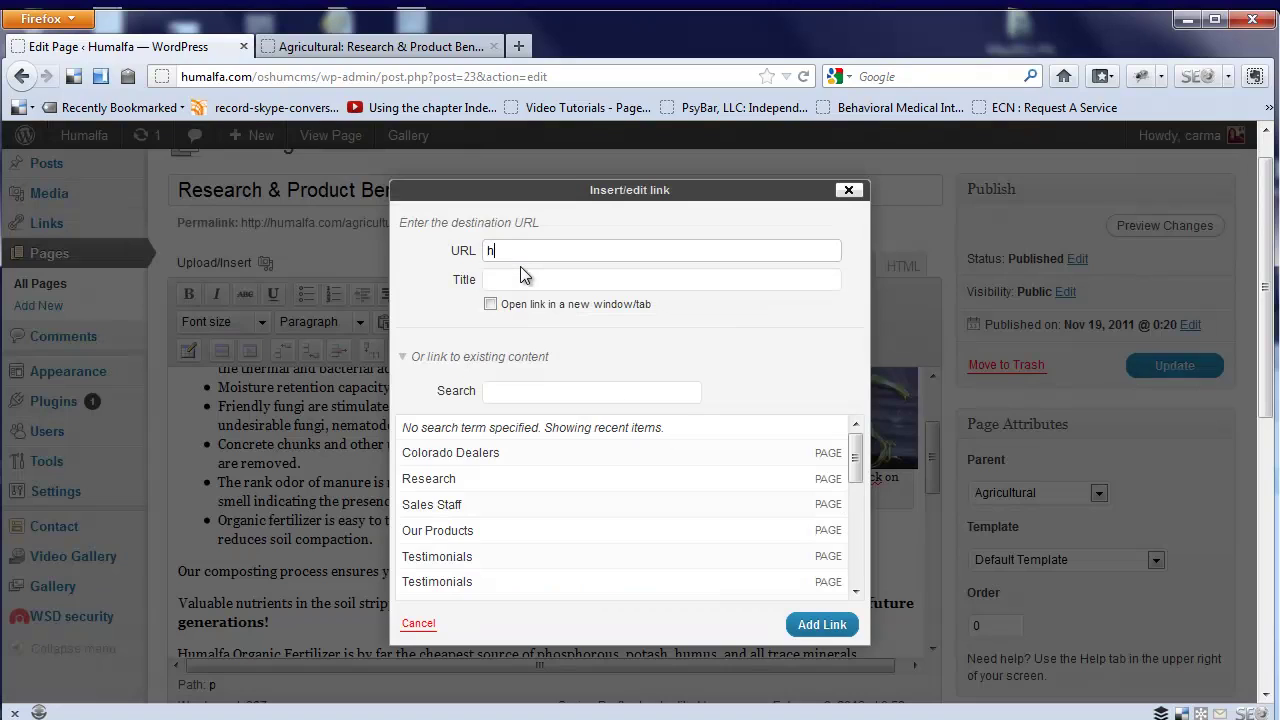
{"action": "type", "text": "ttp://onwardstudios.com"}
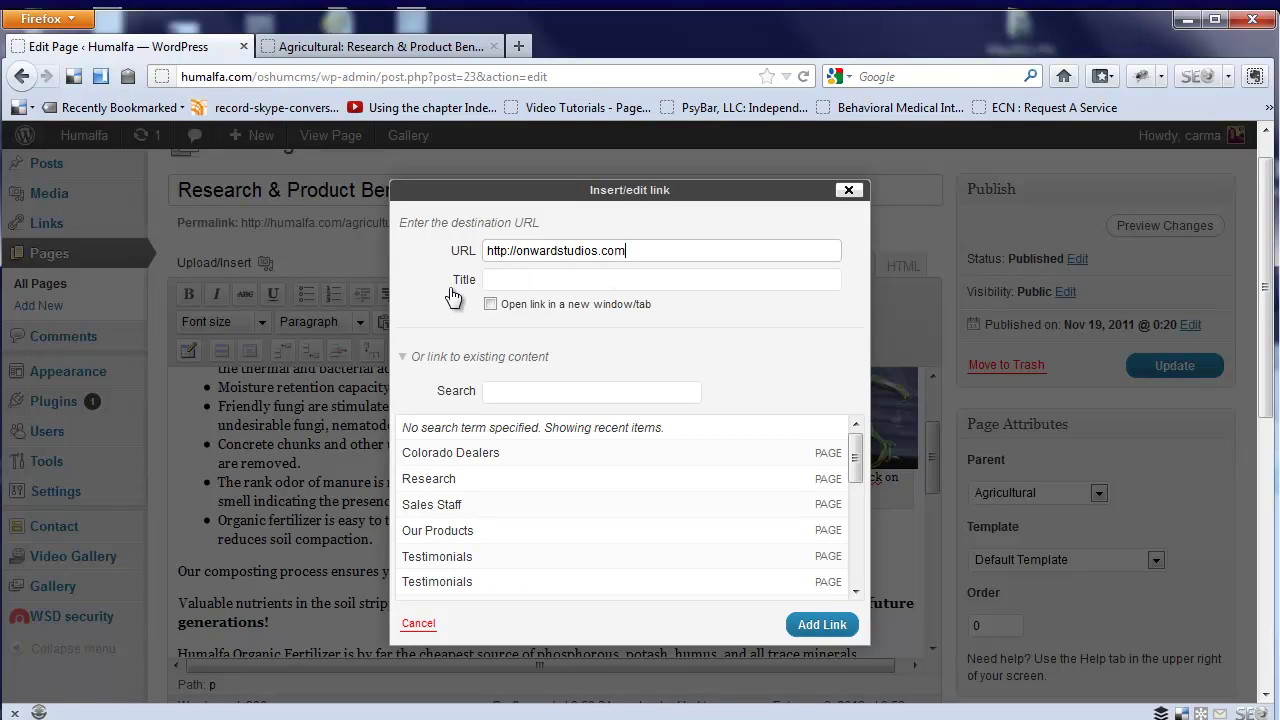
{"action": "left_click", "coordinate": [490, 304]}
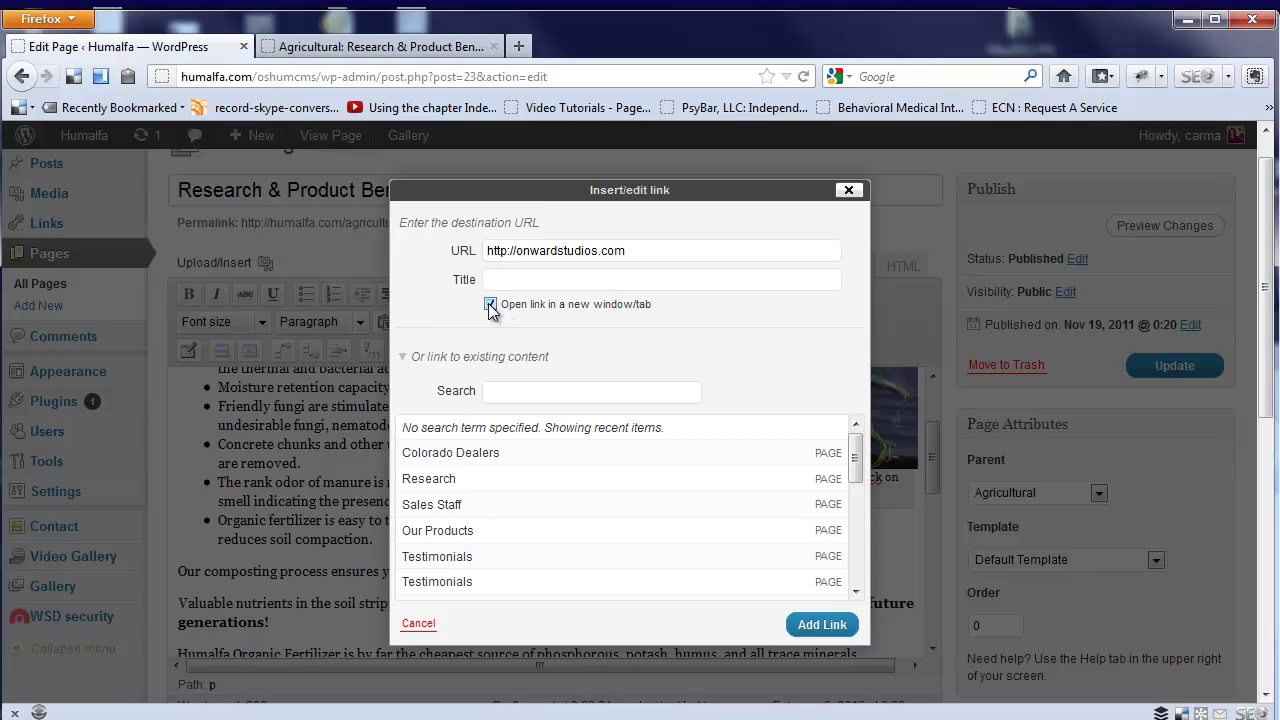
{"action": "left_click", "coordinate": [814, 627]}
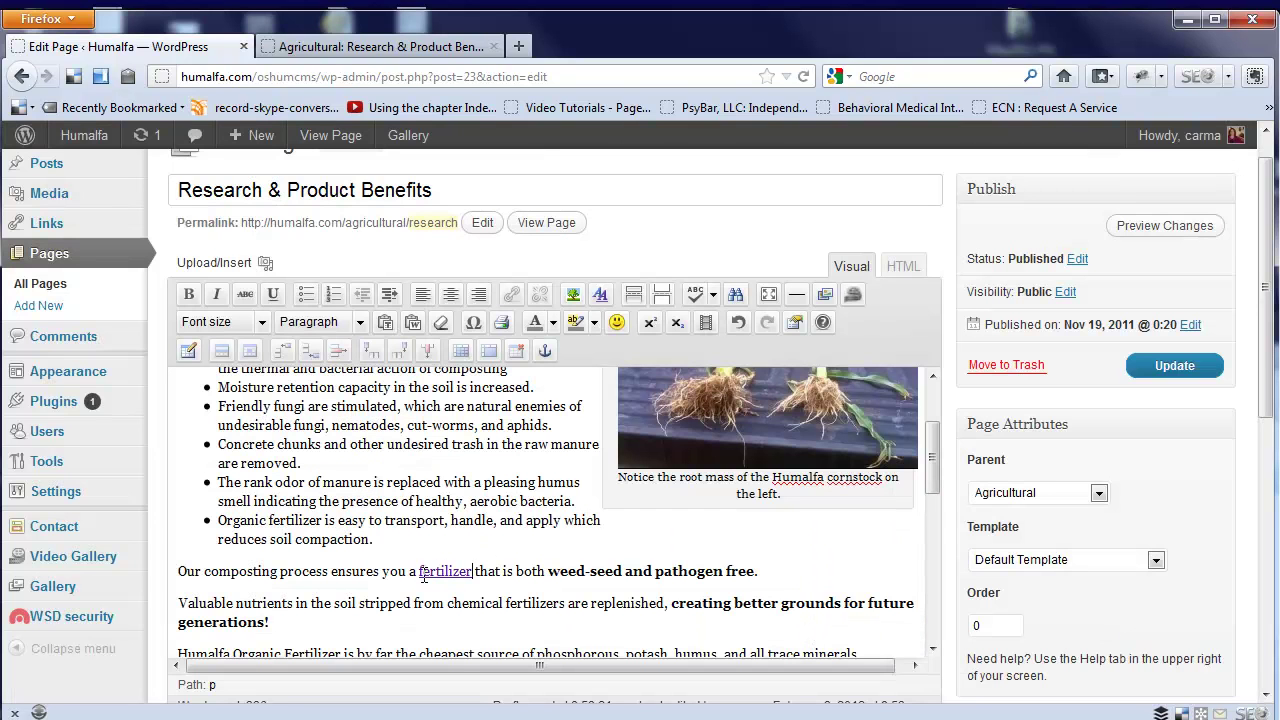
- Add an empty paragraph below the composting process sentence and upload the image adopt_5_1174287578.jpg from the computer for it
{"action": "key", "text": "End"}
{"action": "key", "text": "Return"}
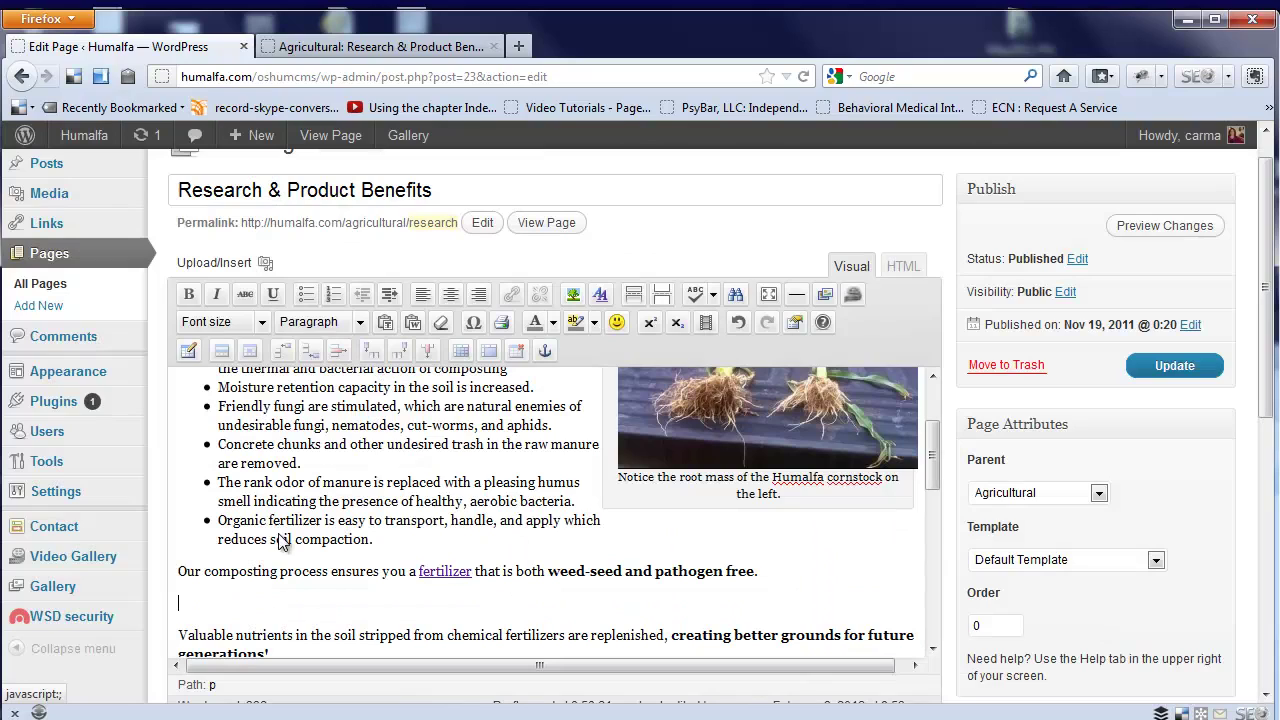
{"action": "left_click", "coordinate": [265, 264]}
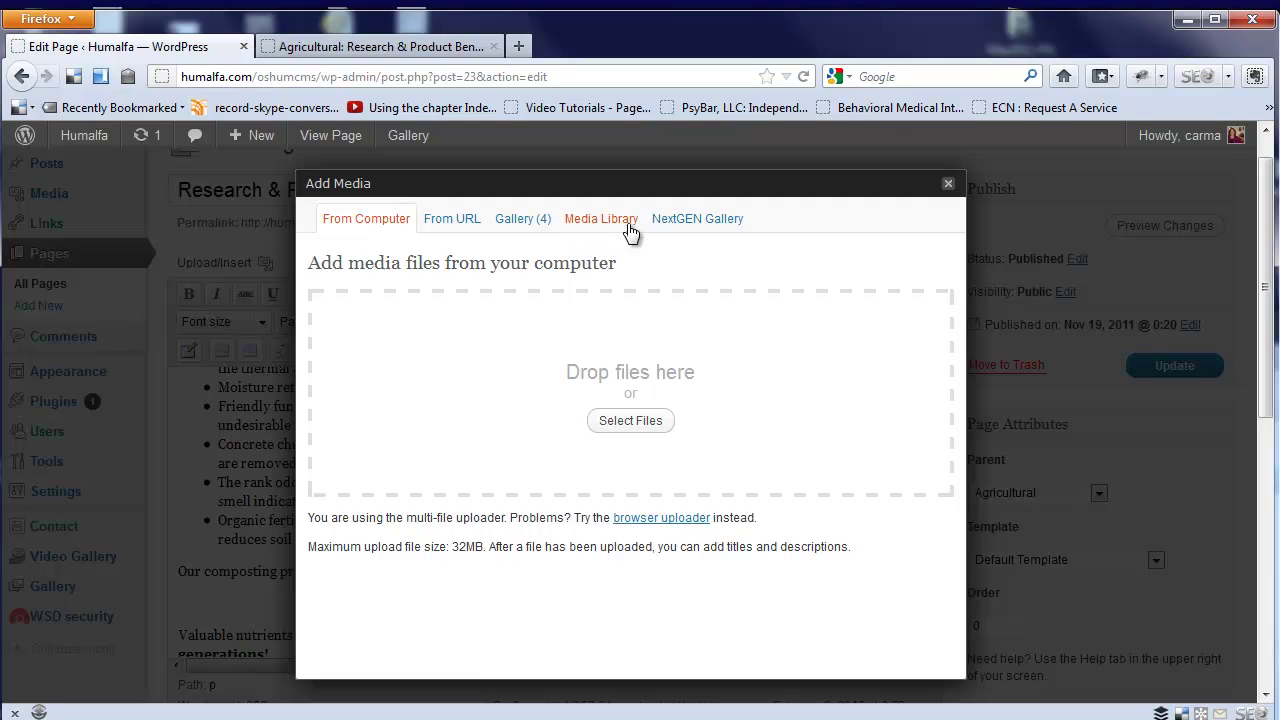
{"action": "left_click", "coordinate": [630, 421]}
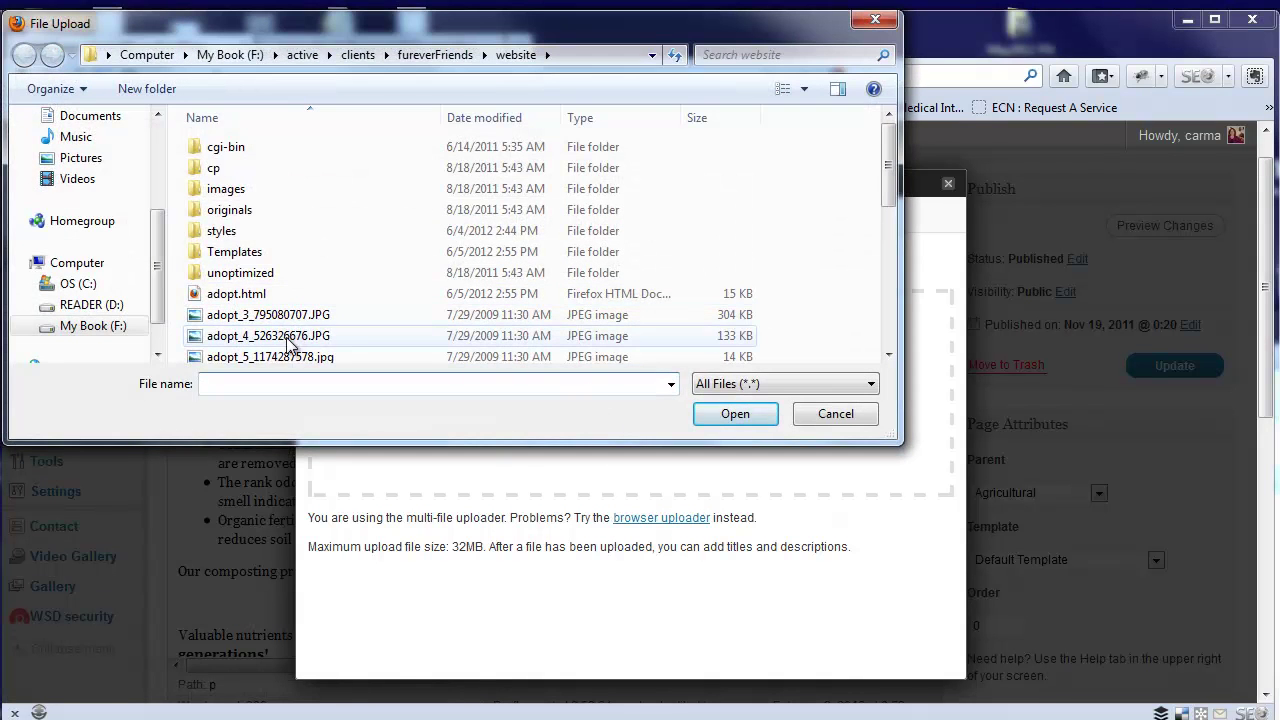
{"action": "left_click", "coordinate": [305, 357]}
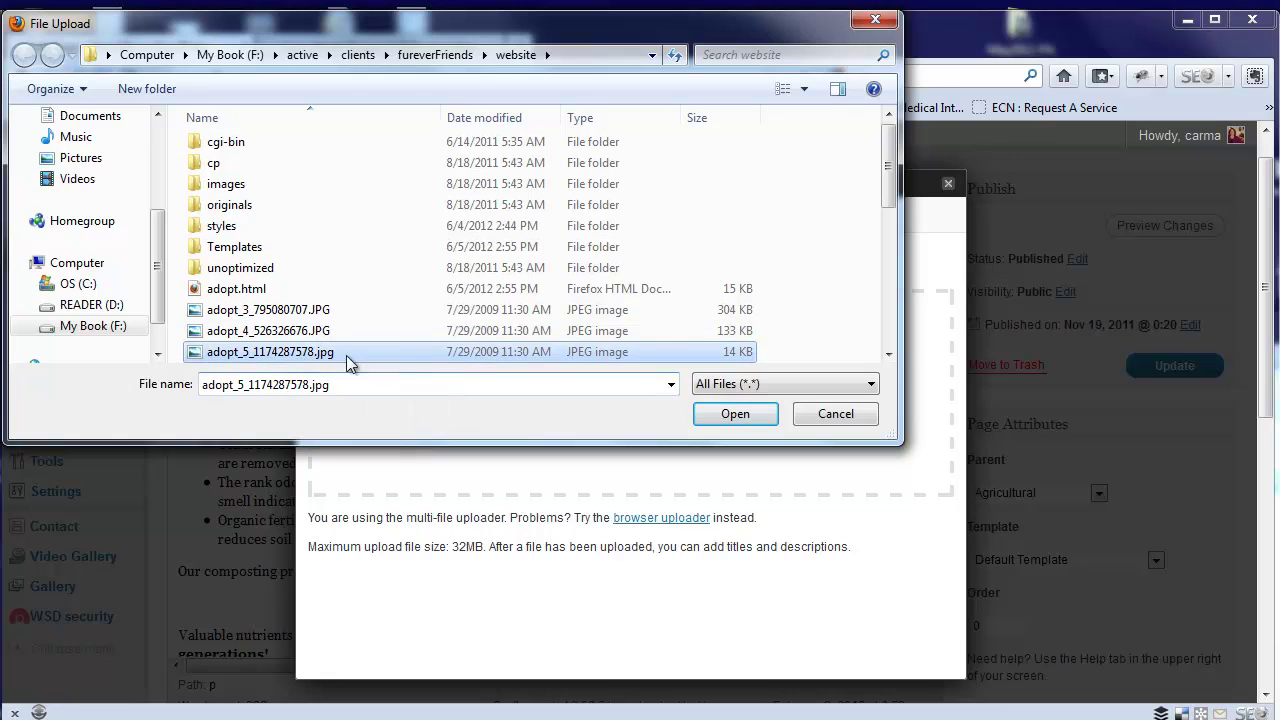
{"action": "left_click", "coordinate": [715, 416]}
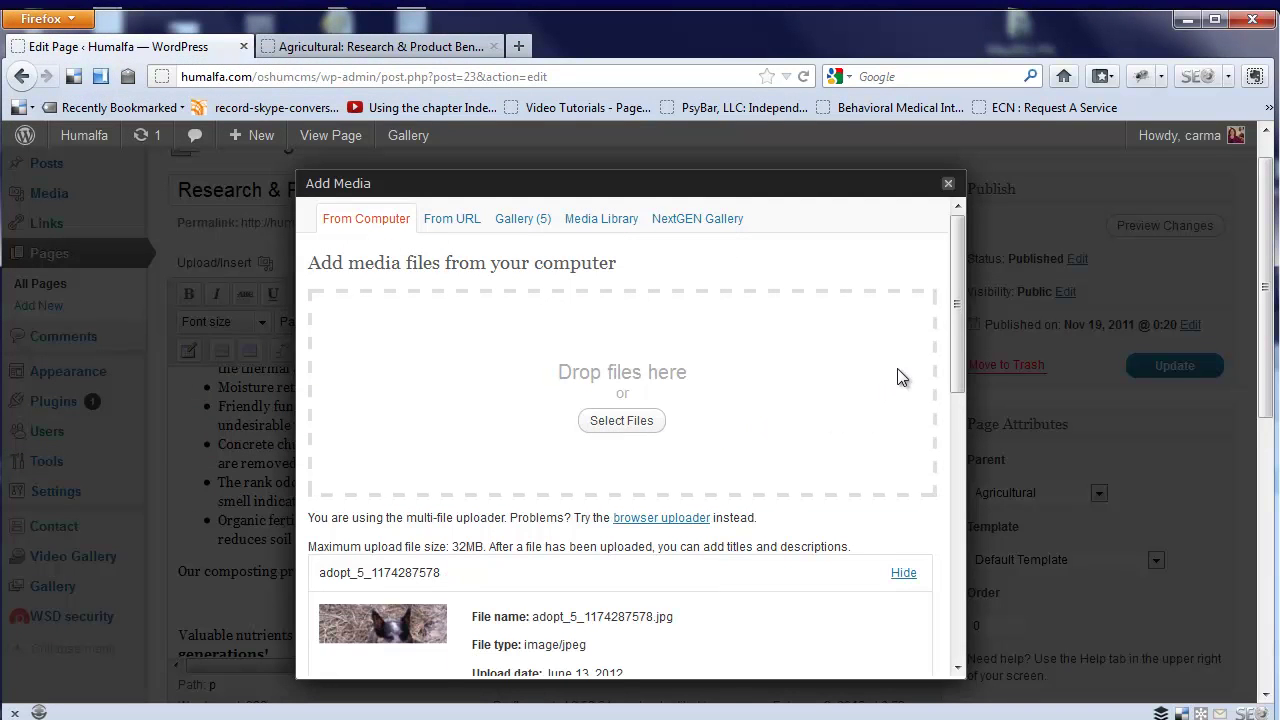
- Set both the title and the alternate text of the uploaded image to "Puppy Dog"
{"action": "left_click_drag", "start_coordinate": [960, 323], "coordinate": [960, 518]}
{"action": "left_click_drag", "start_coordinate": [602, 377], "coordinate": [451, 374]}
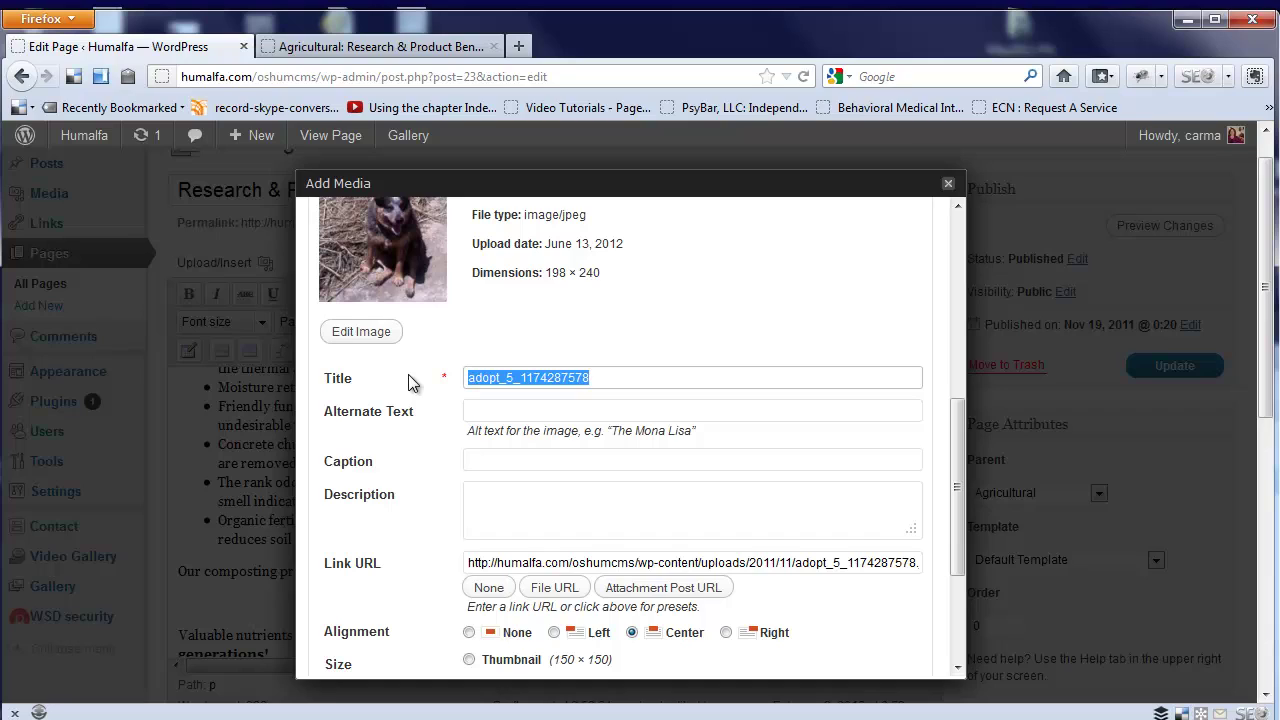
{"action": "type", "text": "Puppy Dog"}
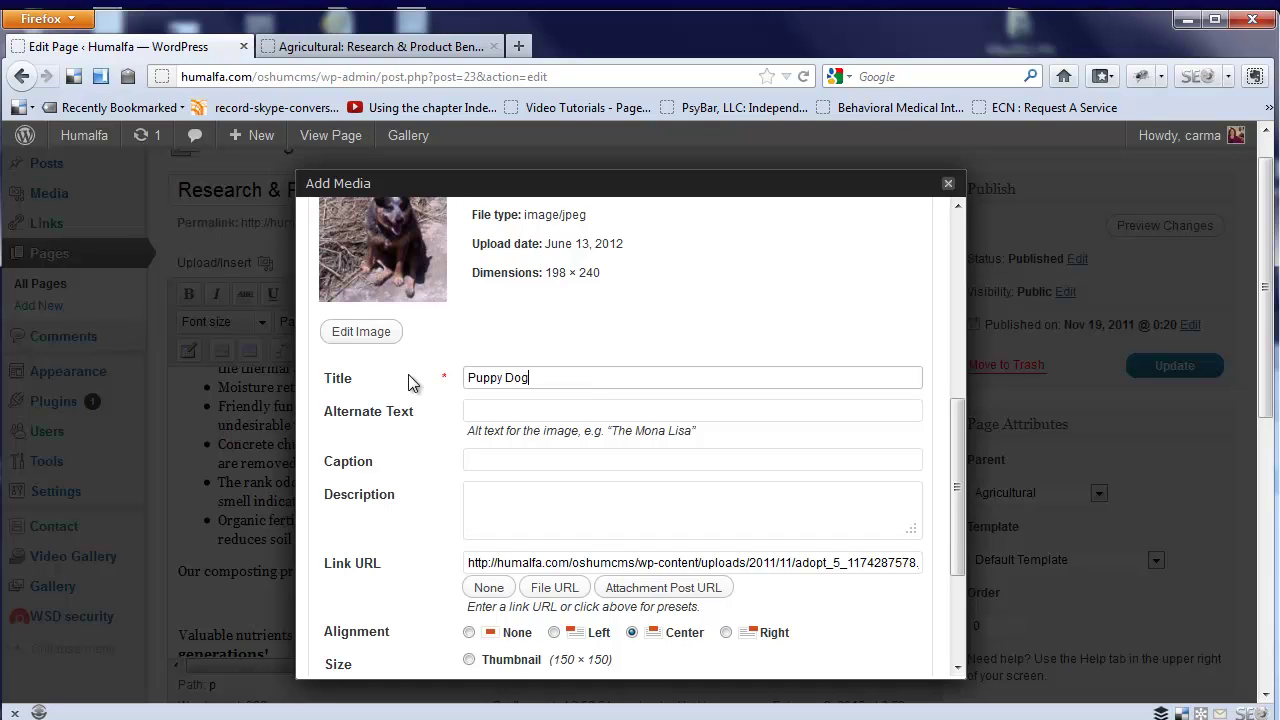
{"action": "key", "text": "Tab"}
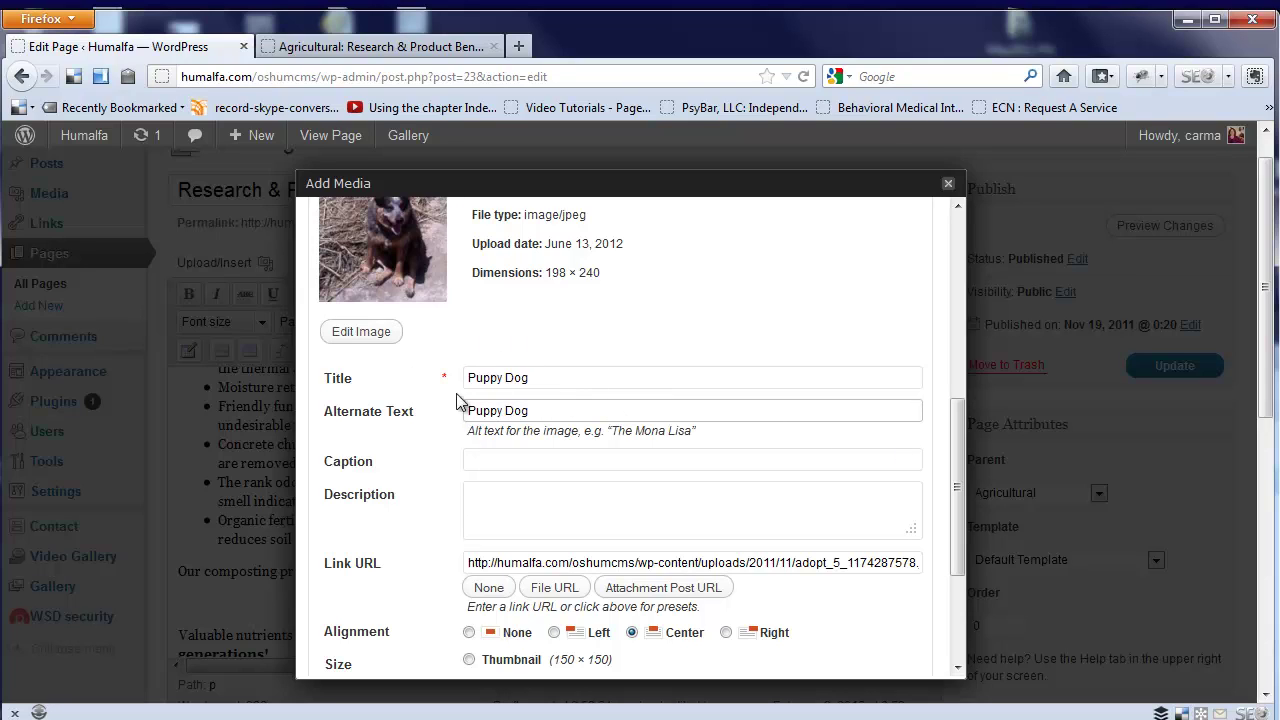
- Remove the image's link URL and insert the image into the page, centred at full size
{"action": "left_click_drag", "start_coordinate": [959, 459], "coordinate": [958, 555]}
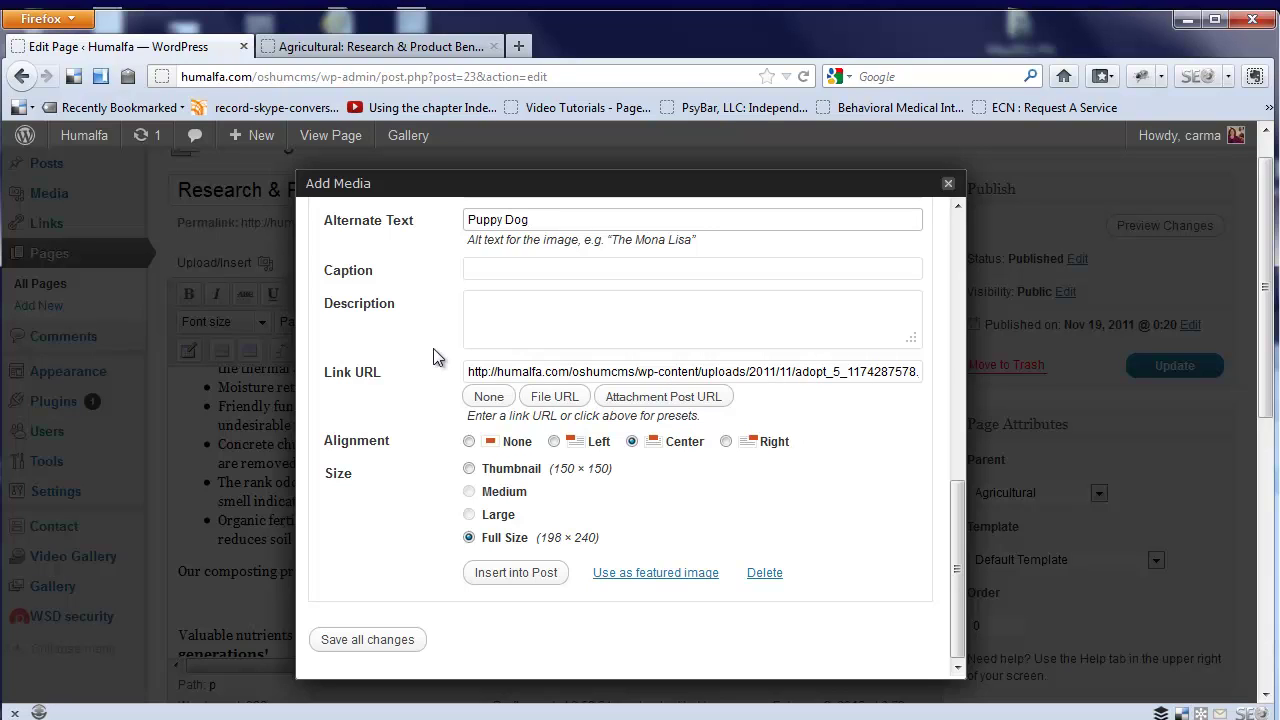
{"action": "left_click", "coordinate": [488, 397]}
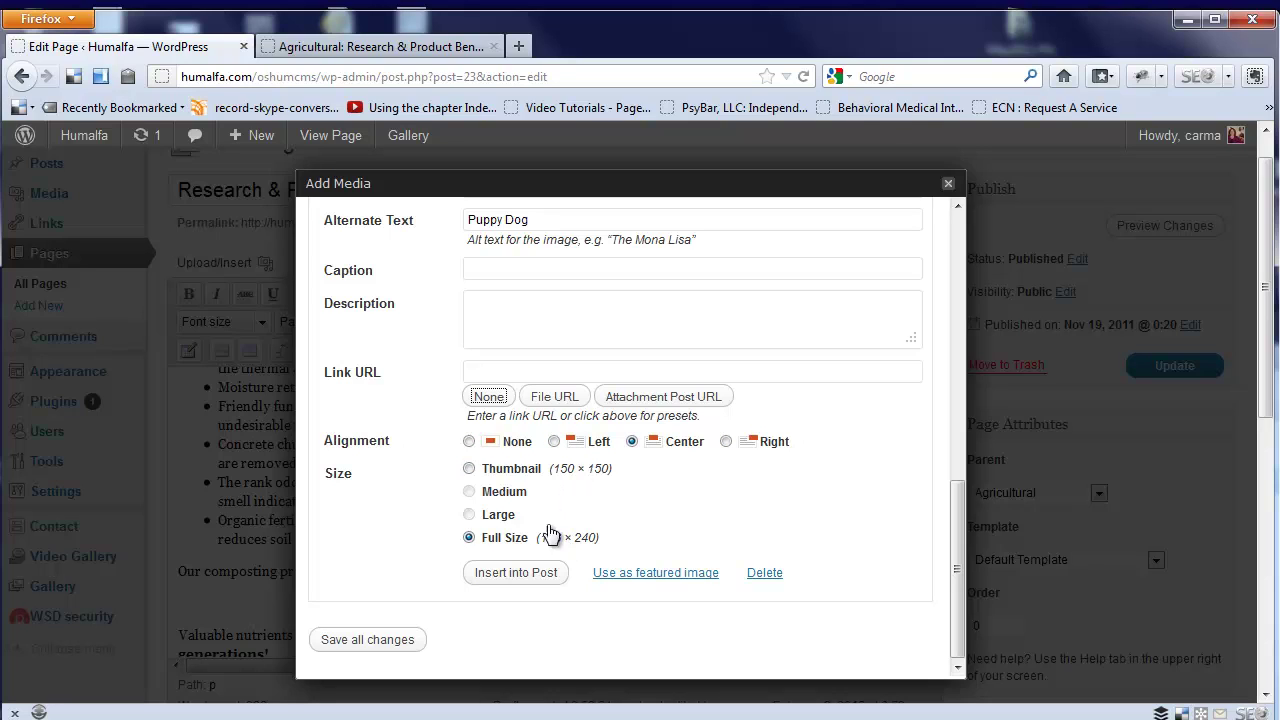
{"action": "left_click", "coordinate": [518, 574]}
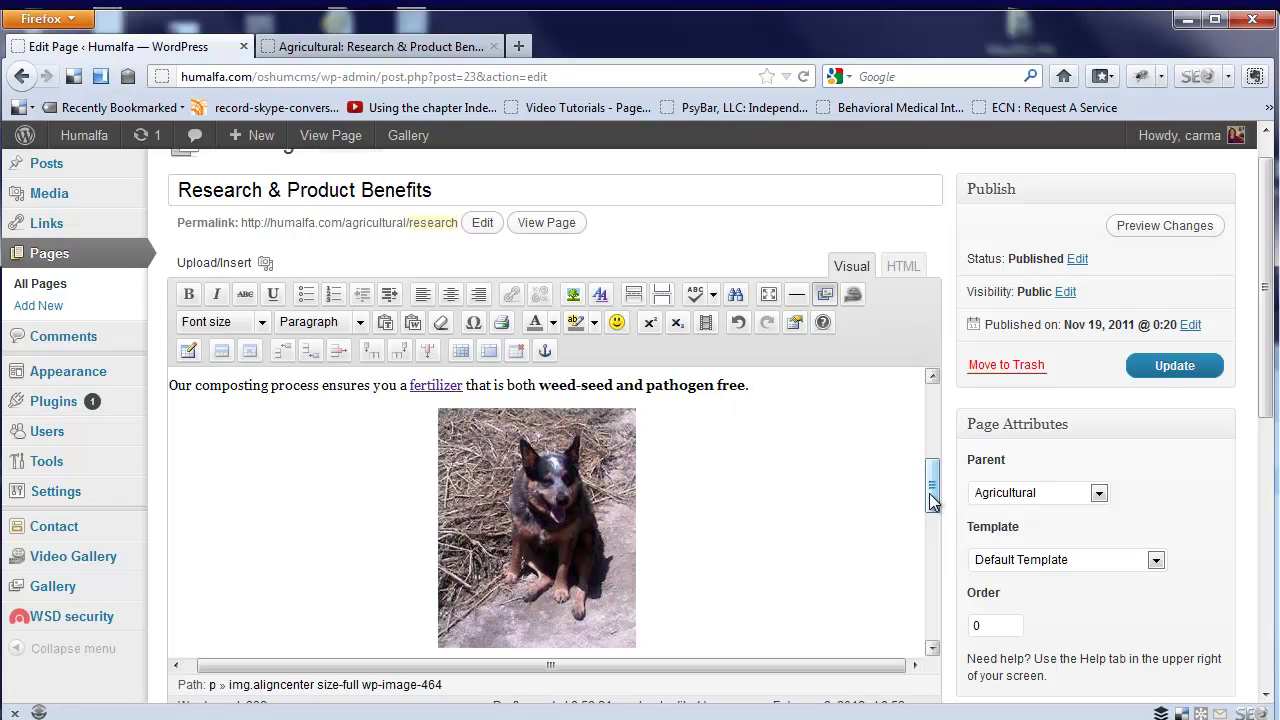
- Examine the format of the "The Details" heading and the heading levels available for it
{"action": "left_click_drag", "start_coordinate": [931, 500], "coordinate": [944, 563]}
{"action": "left_click", "coordinate": [390, 568]}
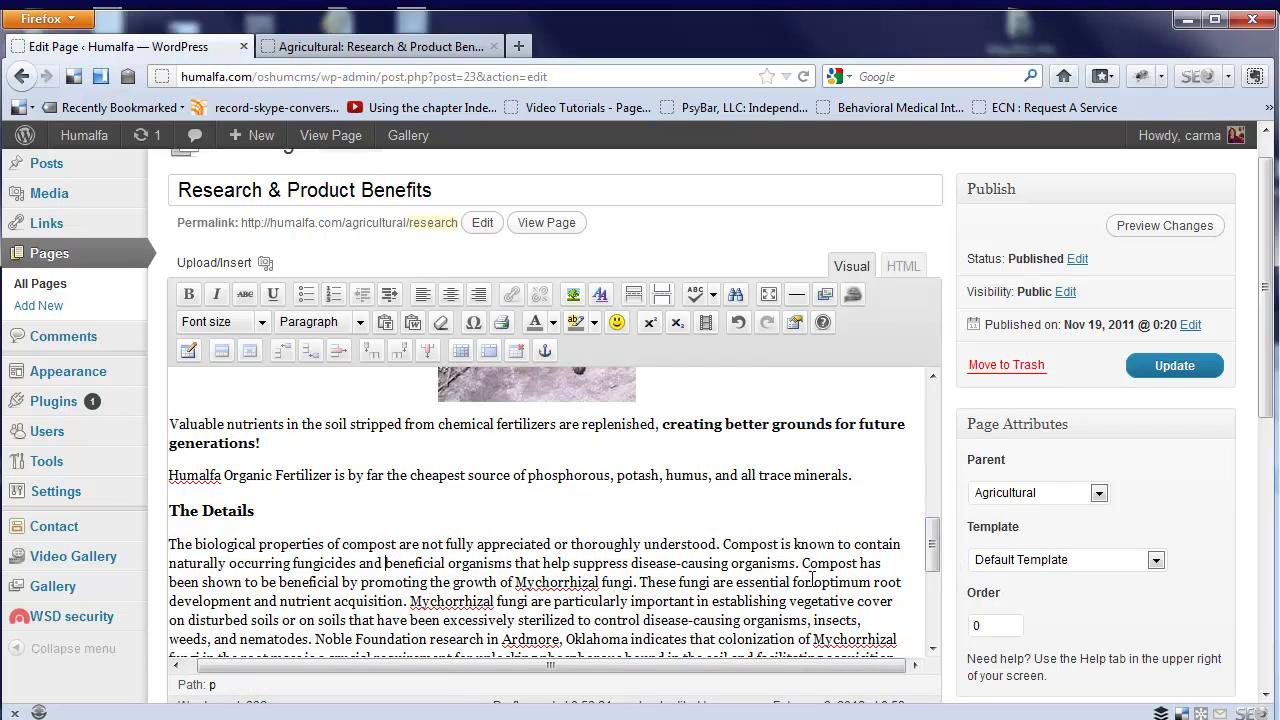
{"action": "left_click_drag", "start_coordinate": [924, 566], "coordinate": [926, 573]}
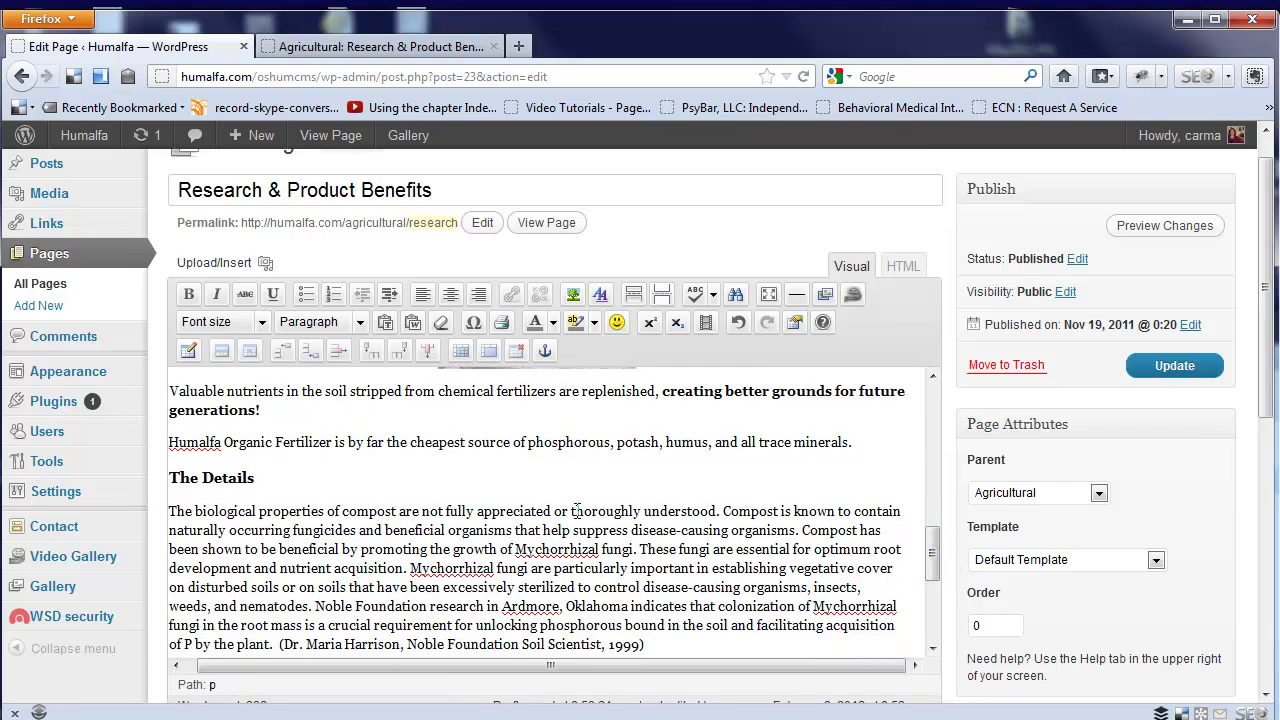
{"action": "left_click", "coordinate": [231, 478]}
{"action": "left_click_drag", "start_coordinate": [258, 480], "coordinate": [169, 479]}
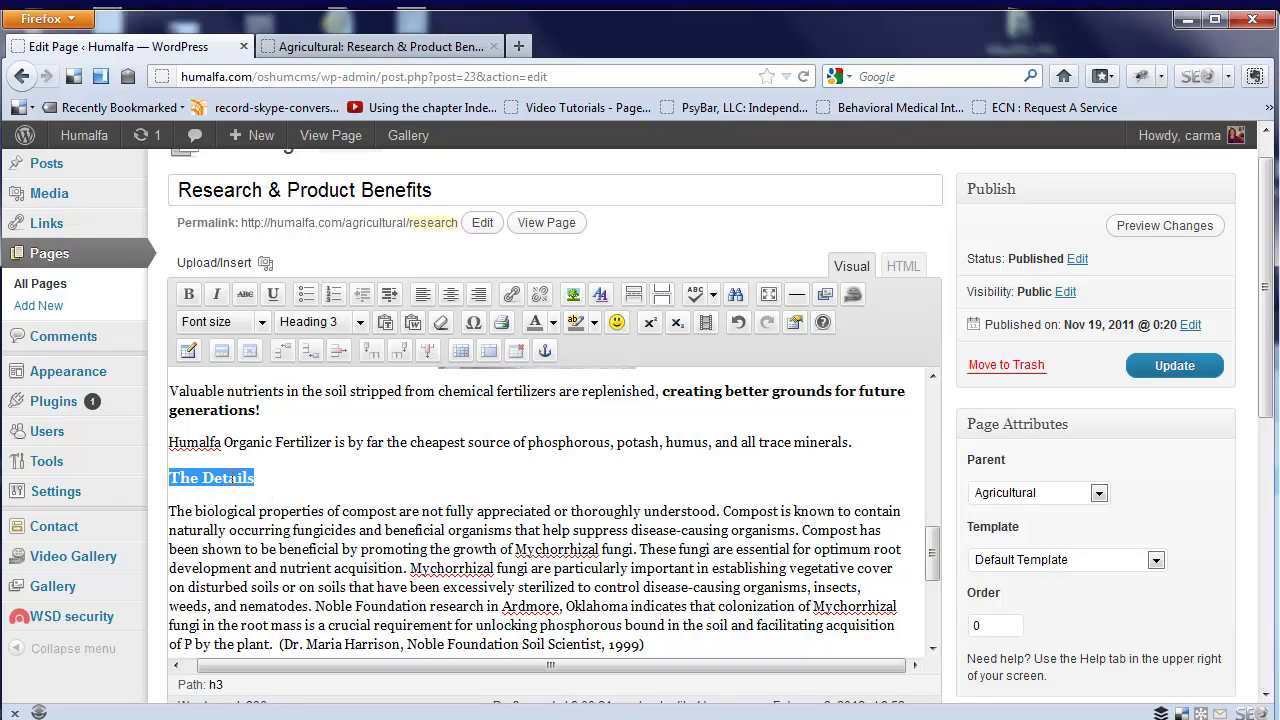
{"action": "left_click", "coordinate": [231, 478]}
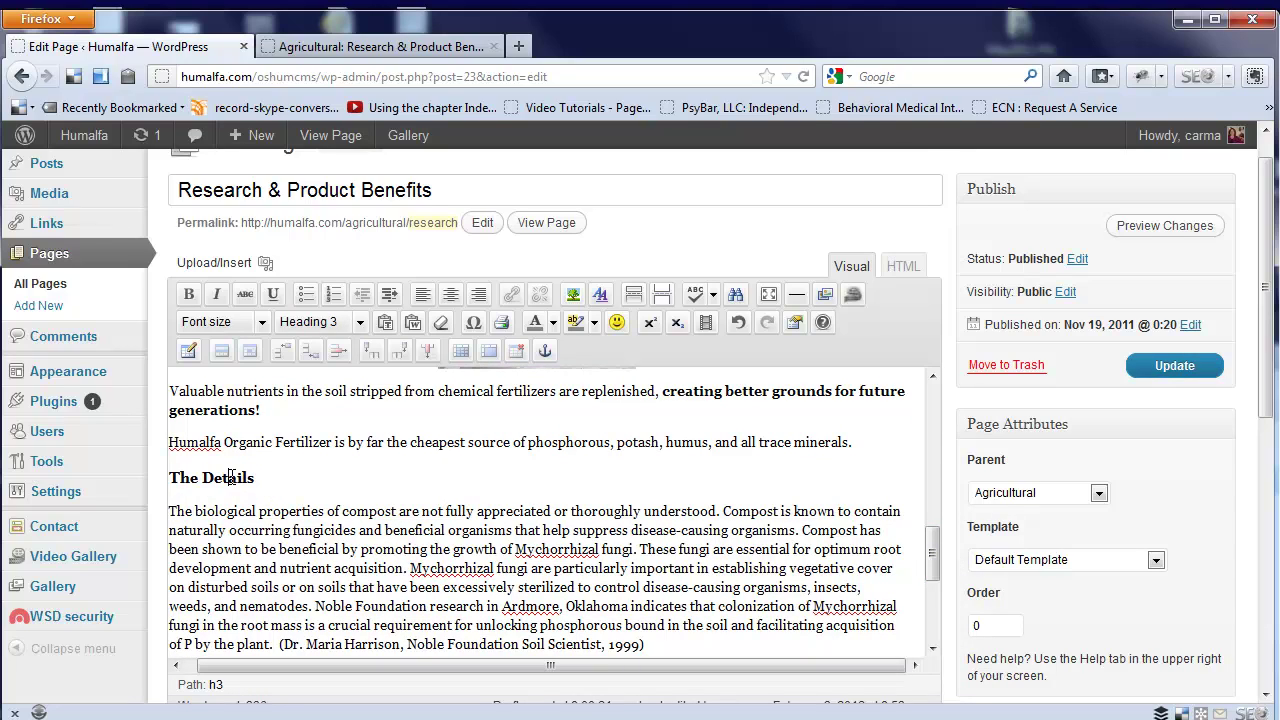
{"action": "left_click", "coordinate": [359, 322]}
{"action": "left_click", "coordinate": [390, 476]}
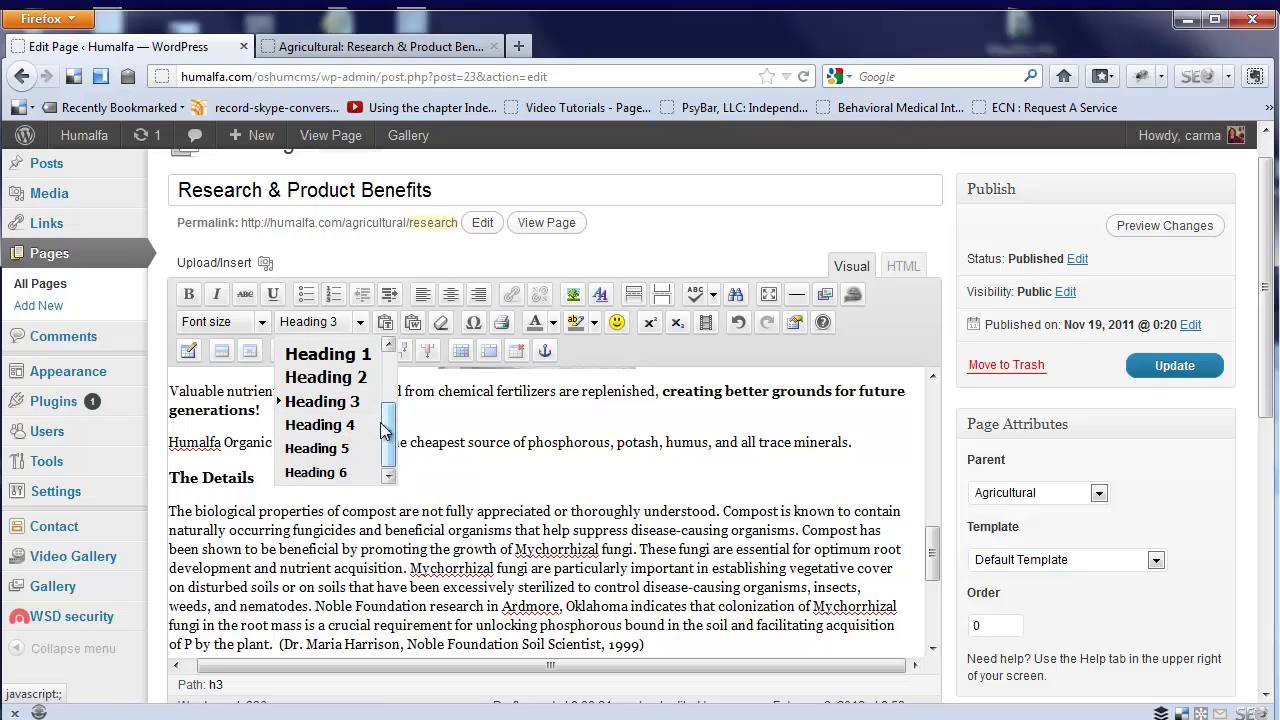
{"action": "left_click", "coordinate": [445, 435]}
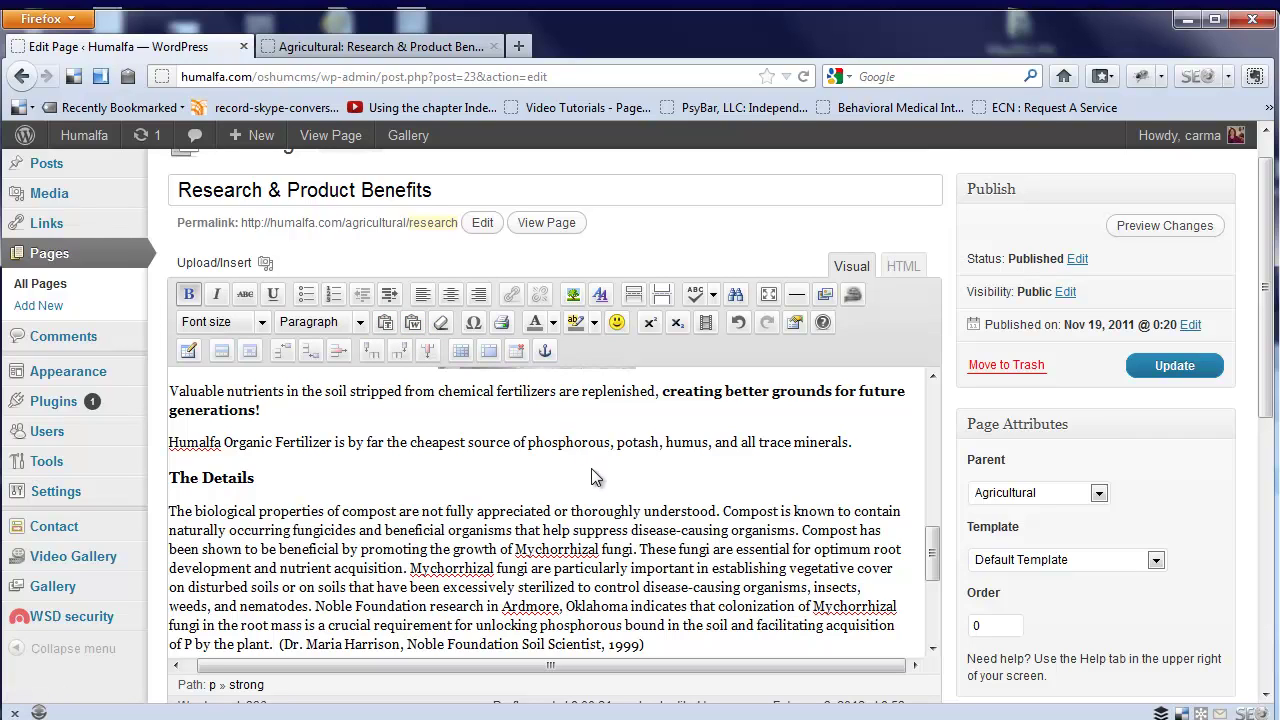
{"action": "left_click", "coordinate": [475, 323]}
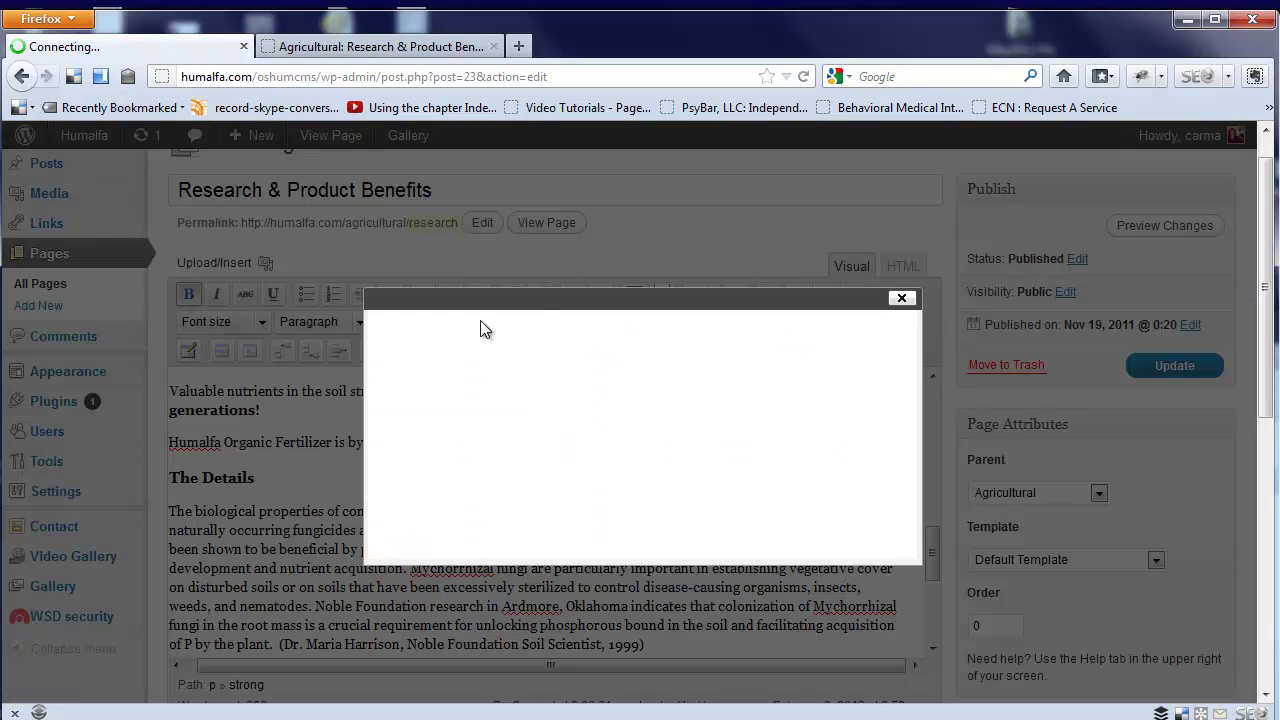
{"action": "left_click", "coordinate": [901, 300]}
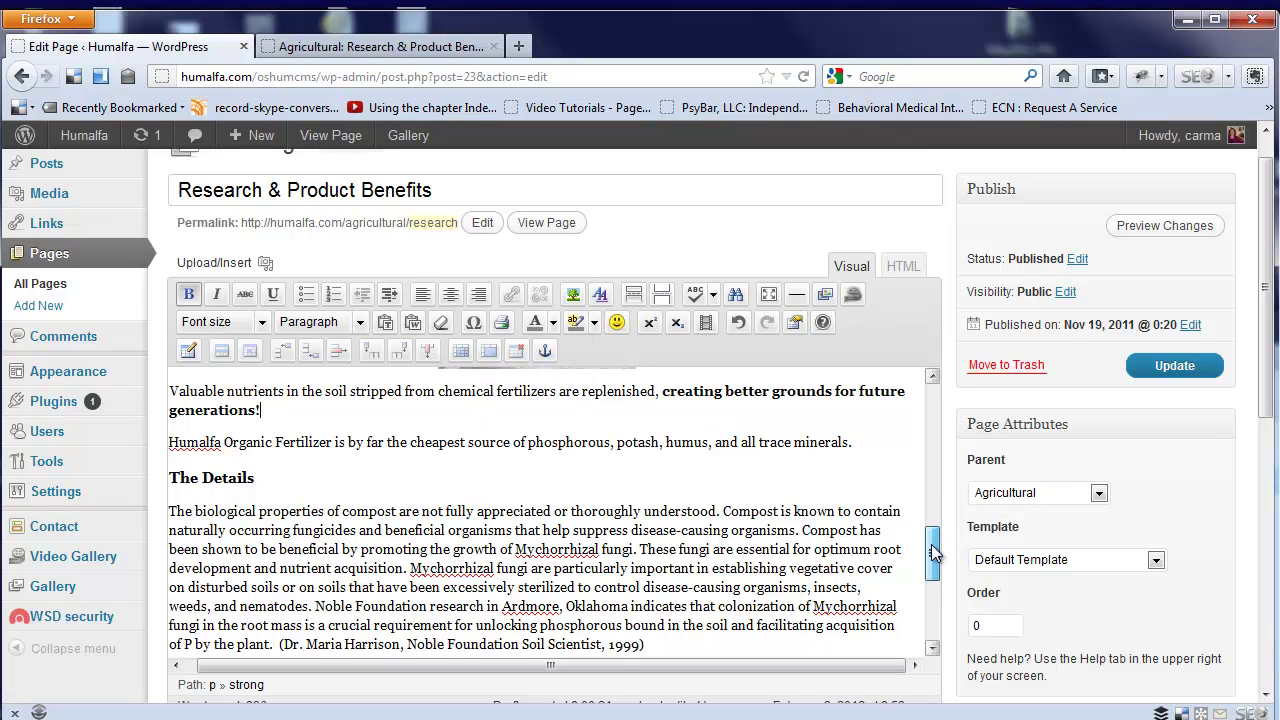
{"action": "left_click_drag", "start_coordinate": [932, 552], "coordinate": [935, 402]}
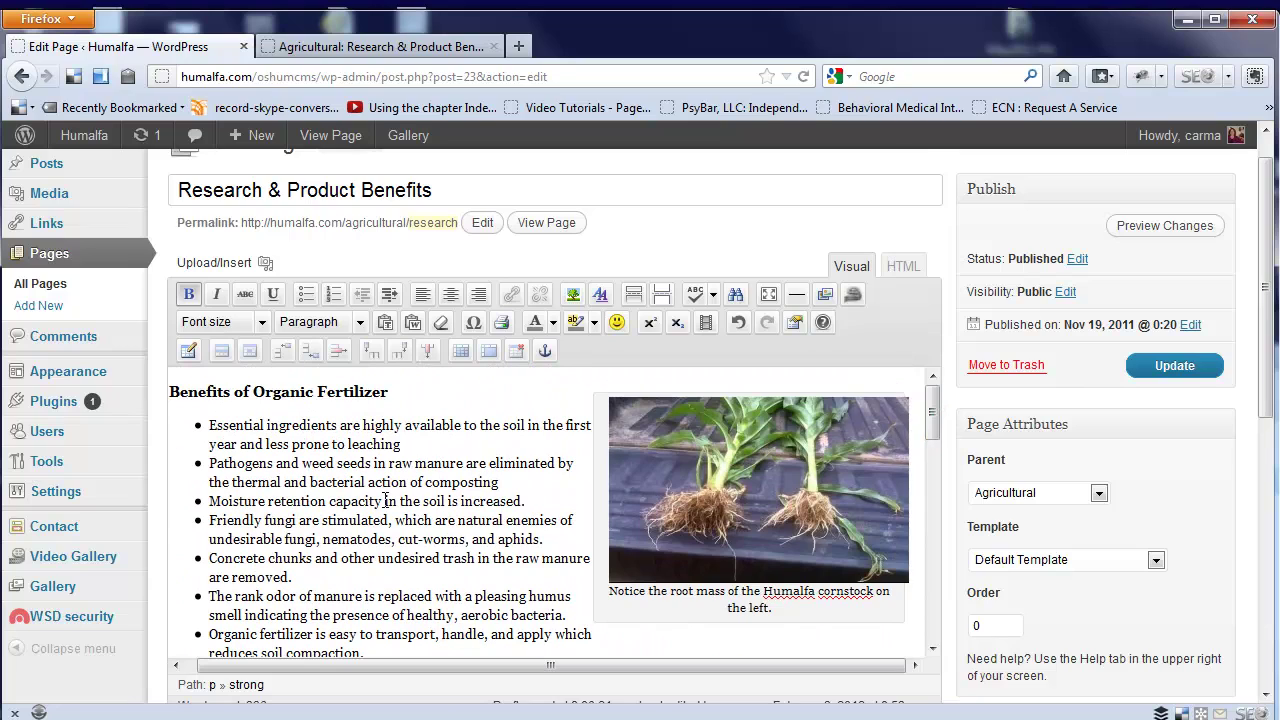